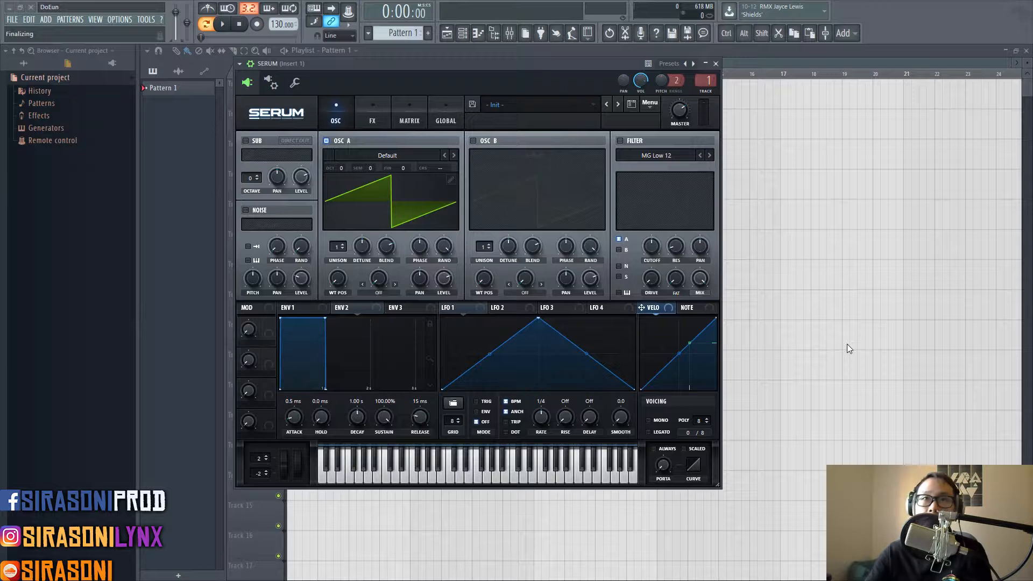
# Reset the synth to its Init preset
pyautogui.click(500, 104)
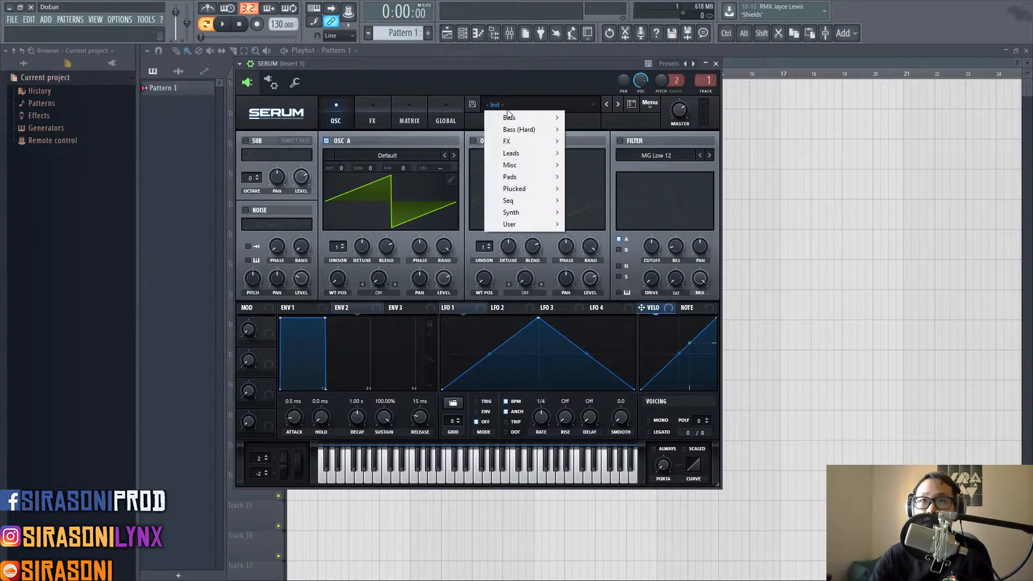
pyautogui.click(649, 102)
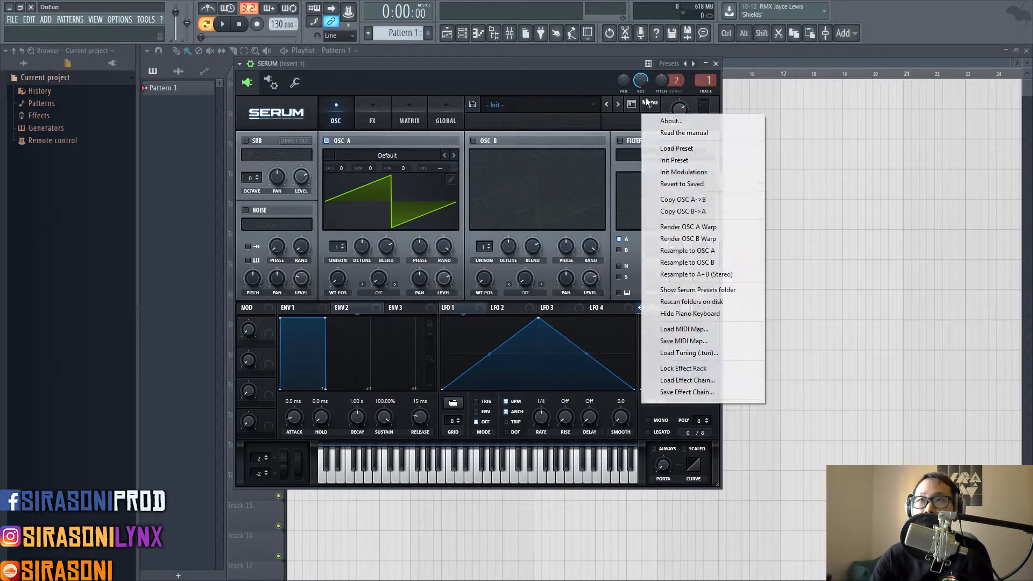
pyautogui.click(700, 158)
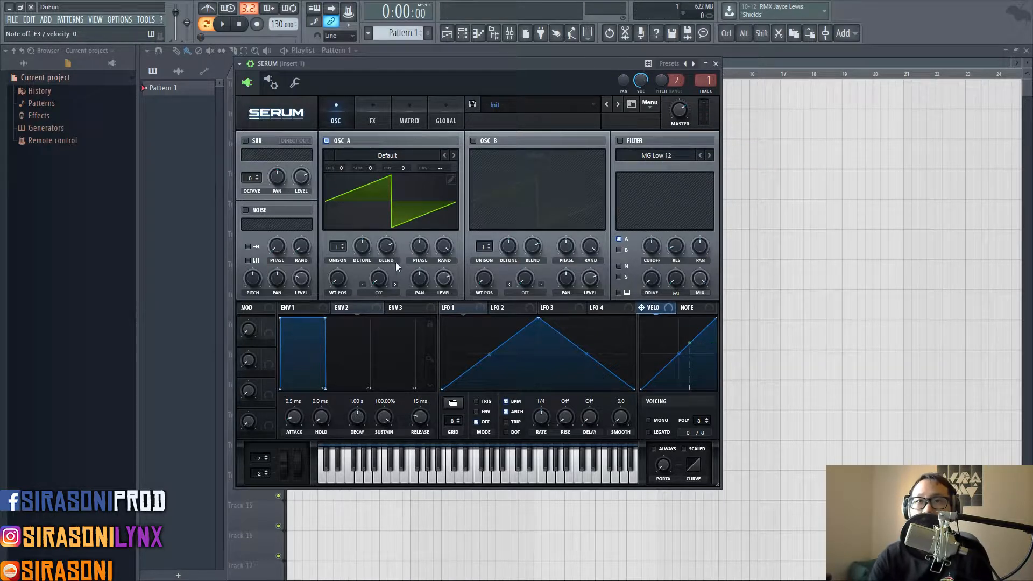
# Apply the Mirror warp mode to oscillator A, adjust its amount, and render the warp into the wavetable
pyautogui.click(385, 290)
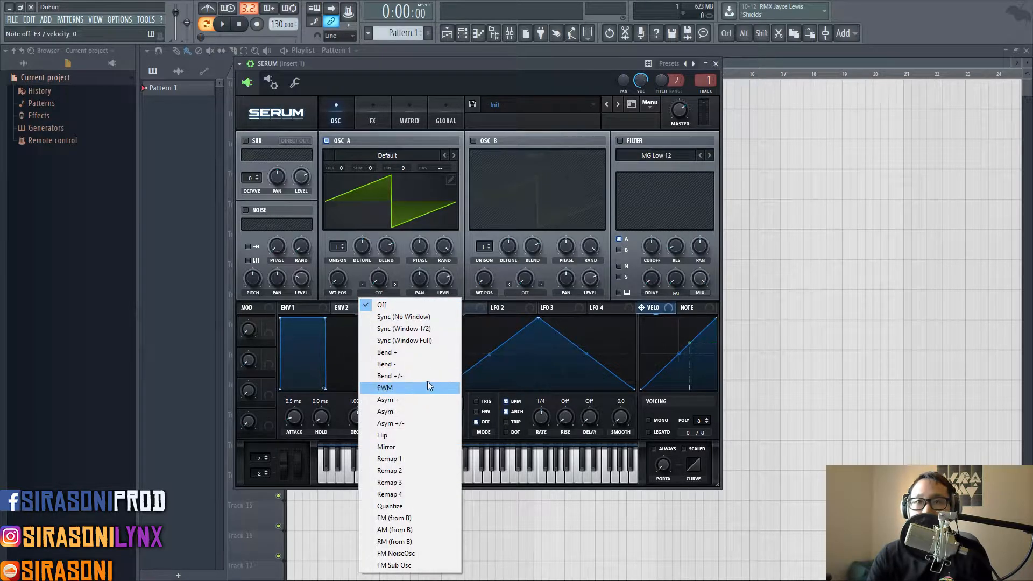
pyautogui.click(428, 447)
pyautogui.moveTo(381, 276); pyautogui.dragTo(395, 217)
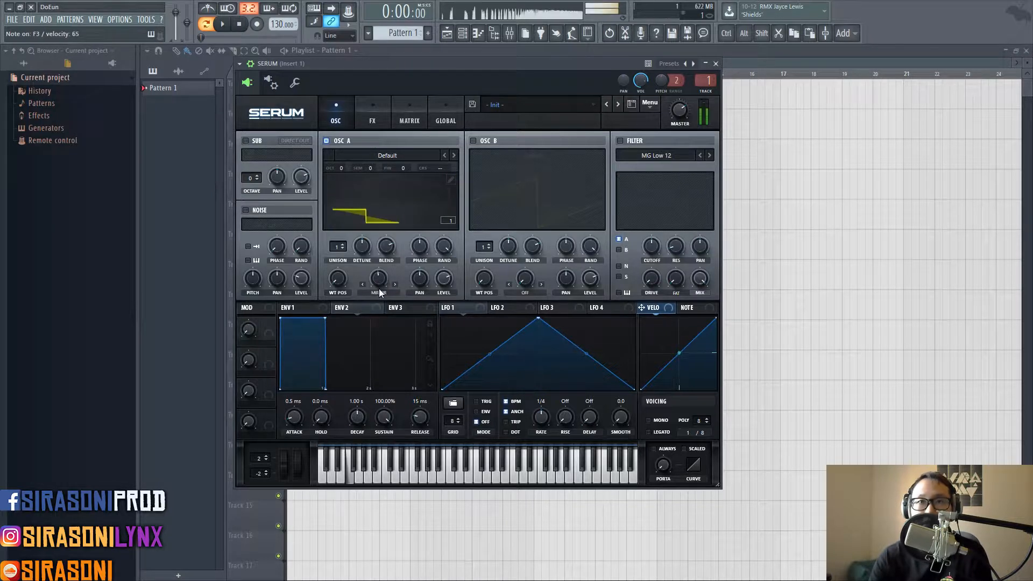
pyautogui.moveTo(383, 278)
pyautogui.mouseDown()
pyautogui.moveTo(382, 292)
pyautogui.moveTo(379, 274)
pyautogui.mouseUp()
pyautogui.click(651, 112)
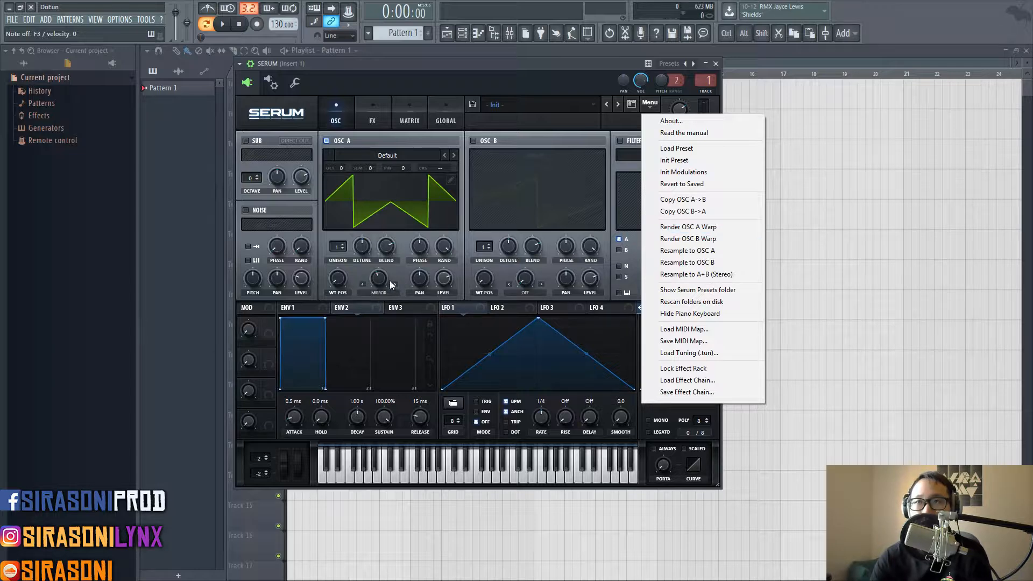
pyautogui.click(729, 226)
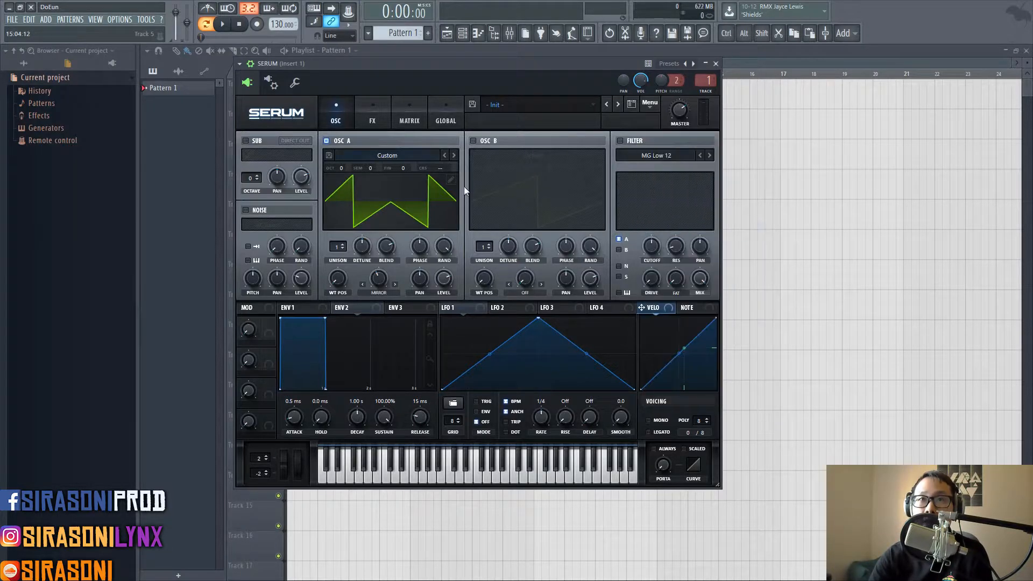
# Turn oscillator A's warp mode off and raise its wavetable position to about 108 in the 3D waveform view
pyautogui.click(376, 296)
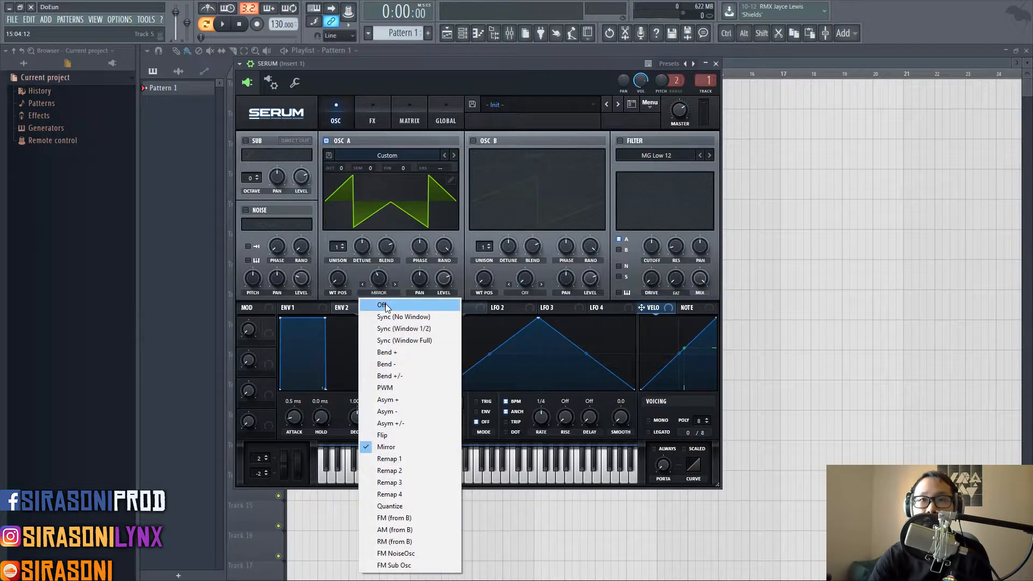
pyautogui.click(376, 302)
pyautogui.click(376, 225)
pyautogui.moveTo(338, 283)
pyautogui.mouseDown()
pyautogui.moveTo(334, 208)
pyautogui.moveTo(357, 305)
pyautogui.moveTo(339, 277)
pyautogui.moveTo(343, 300)
pyautogui.mouseUp()
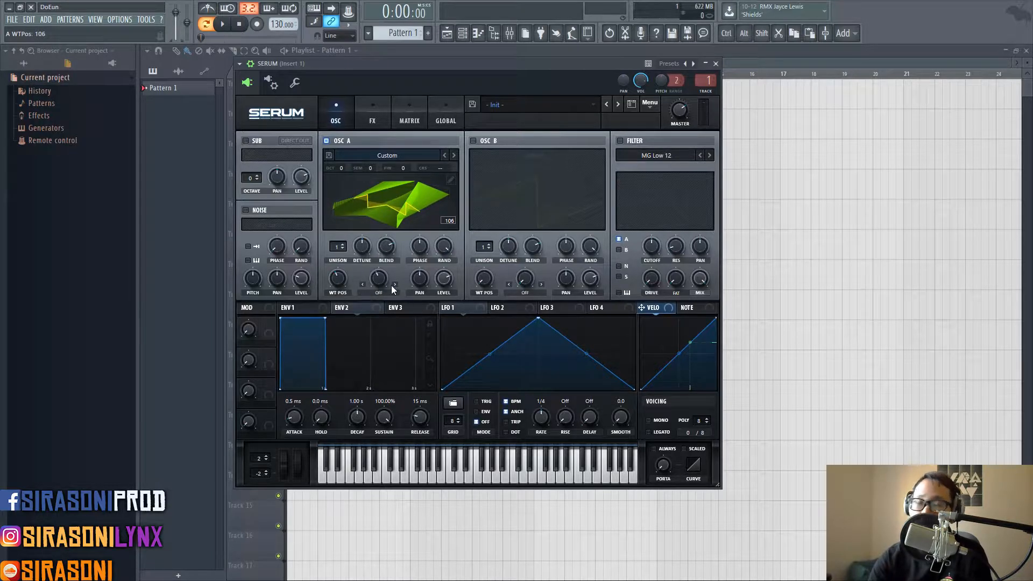
pyautogui.moveTo(337, 280); pyautogui.dragTo(342, 282)
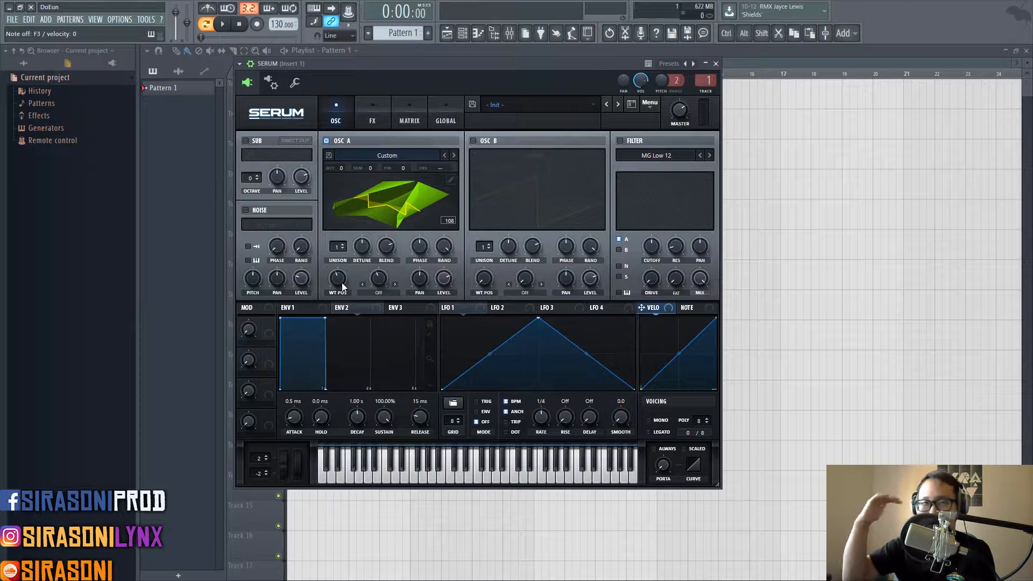
# Apply the Flip warp mode to oscillator A, sweep its amount in the 2D view, and render the warp into the wavetable
pyautogui.click(378, 294)
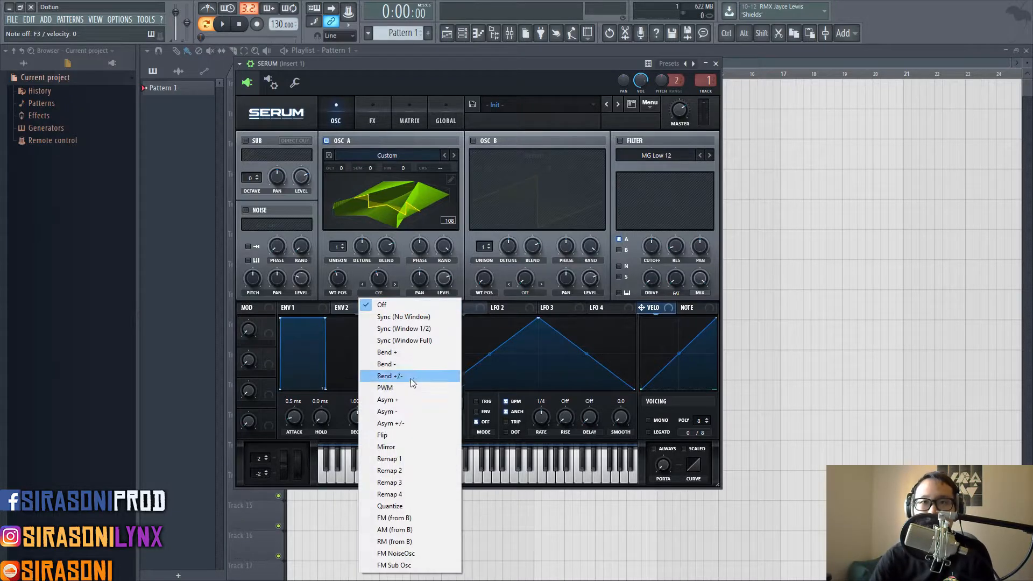
pyautogui.click(418, 434)
pyautogui.click(390, 212)
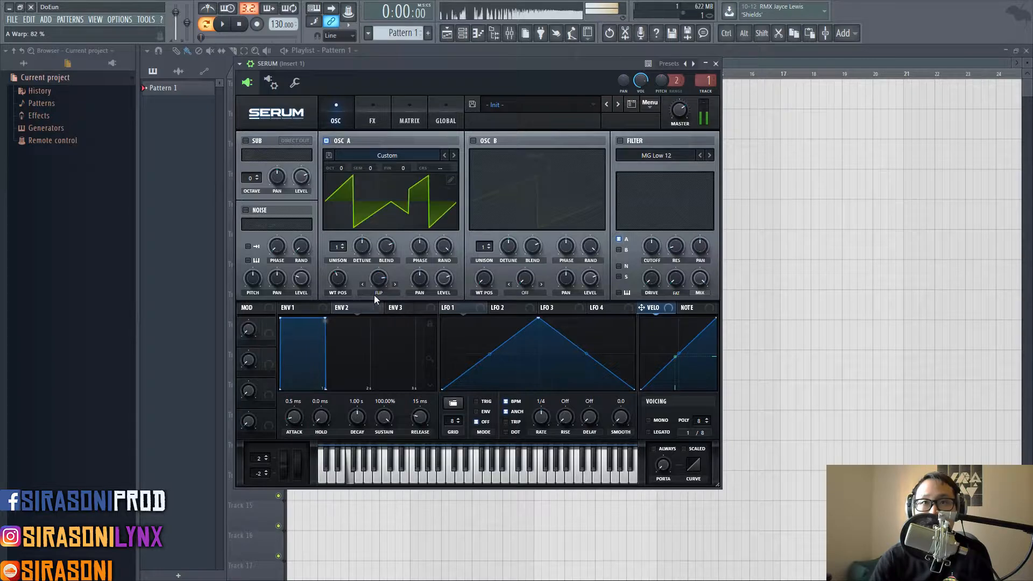
pyautogui.moveTo(378, 279); pyautogui.dragTo(390, 262)
pyautogui.click(650, 103)
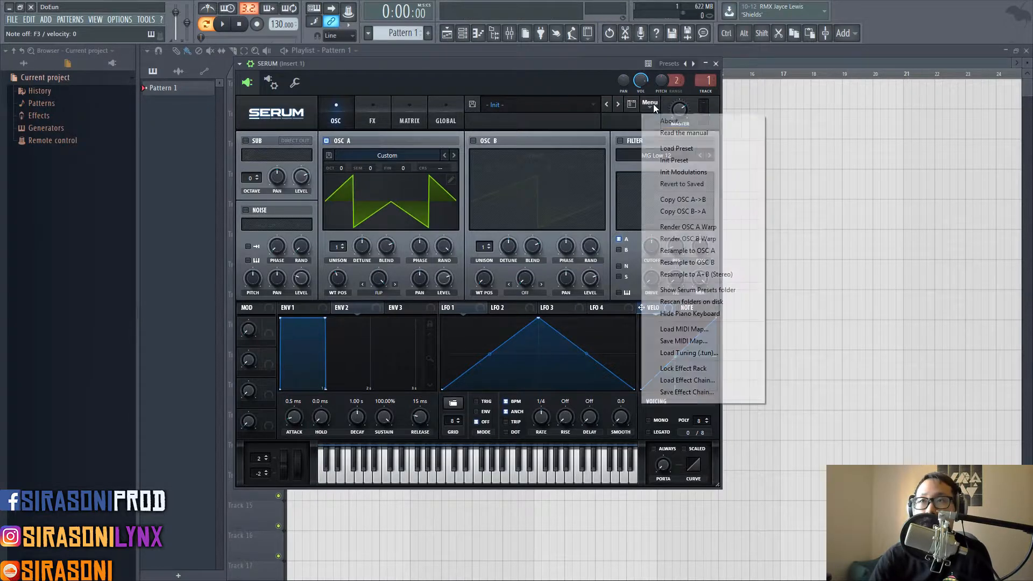
pyautogui.click(676, 227)
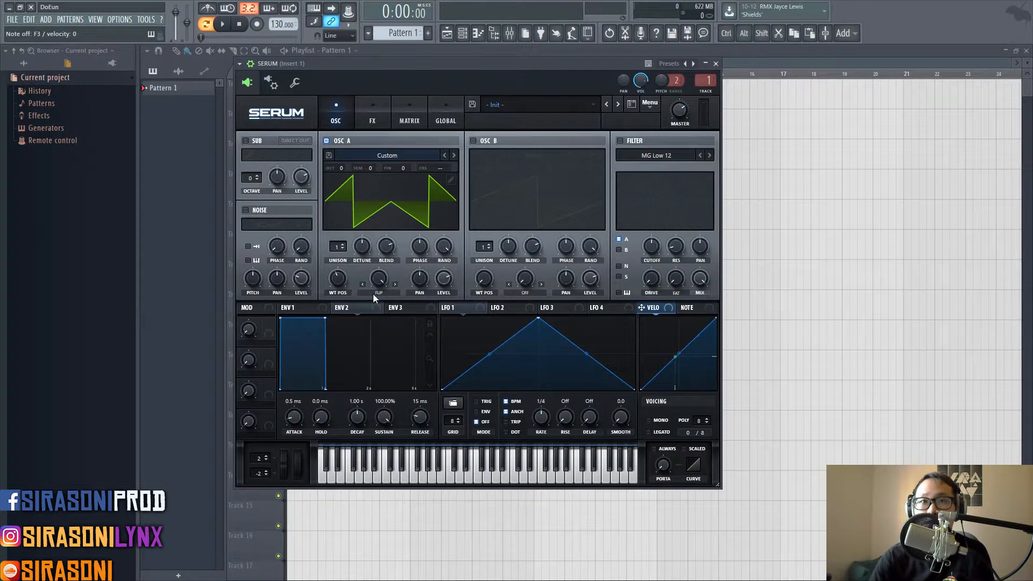
# Turn oscillator A's warp mode off and raise its wavetable position to about 252
pyautogui.click(373, 294)
pyautogui.click(376, 304)
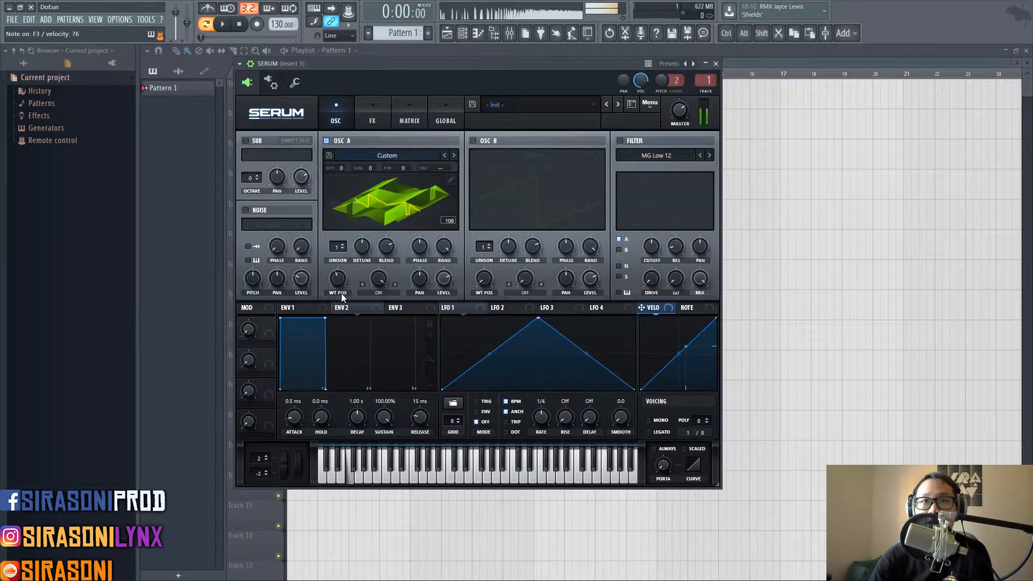
pyautogui.moveTo(343, 276); pyautogui.dragTo(348, 213)
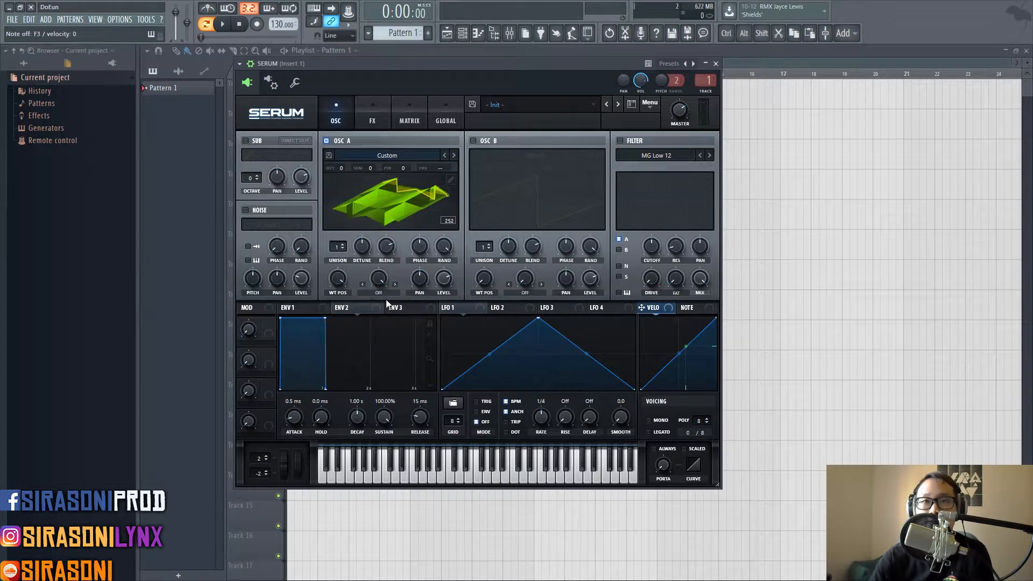
# Apply the Asym + warp mode to oscillator A at about 36% and render the warp into the wavetable
pyautogui.click(379, 293)
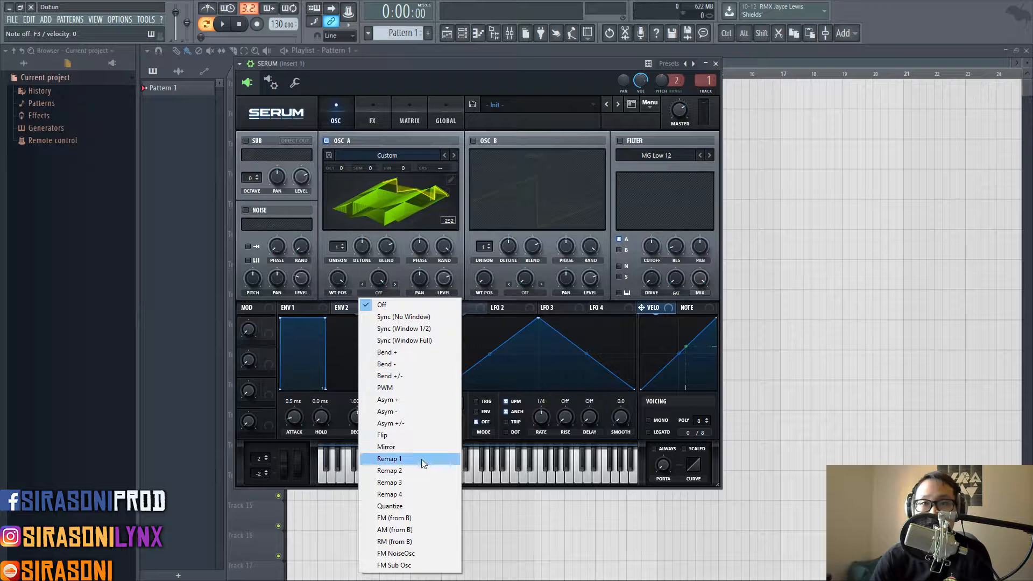
pyautogui.click(412, 402)
pyautogui.click(380, 193)
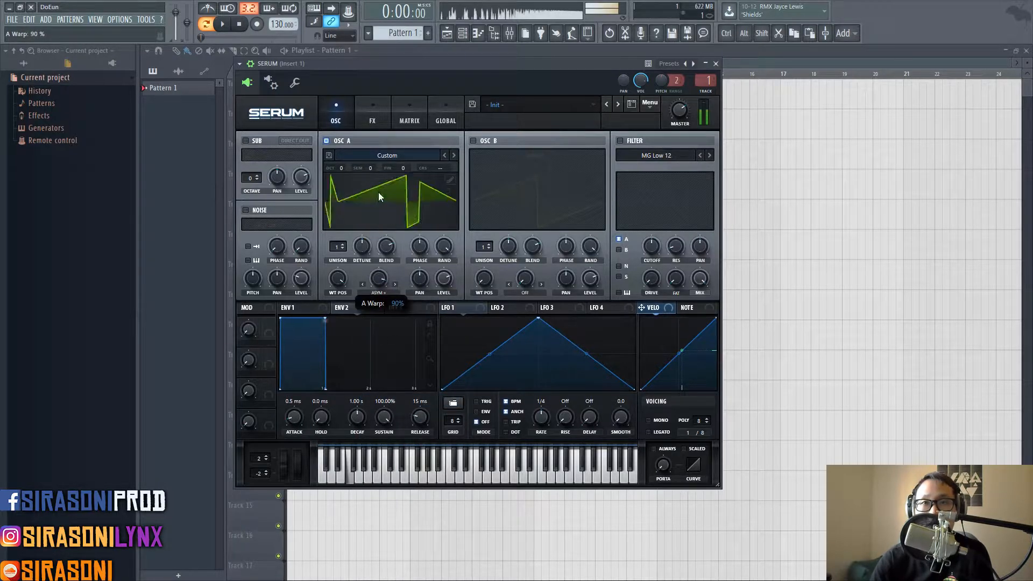
pyautogui.moveTo(377, 281); pyautogui.dragTo(381, 362)
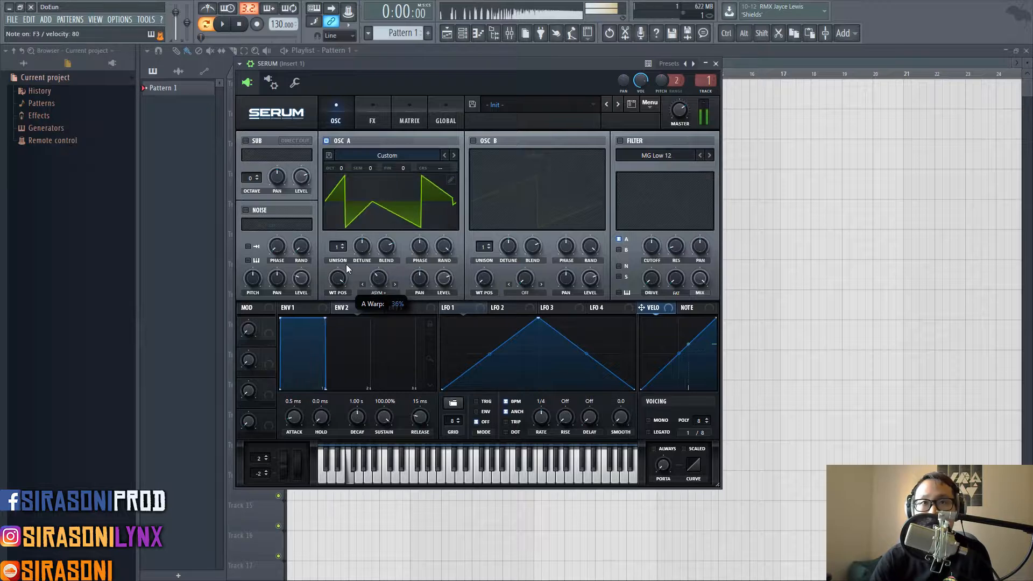
pyautogui.click(651, 104)
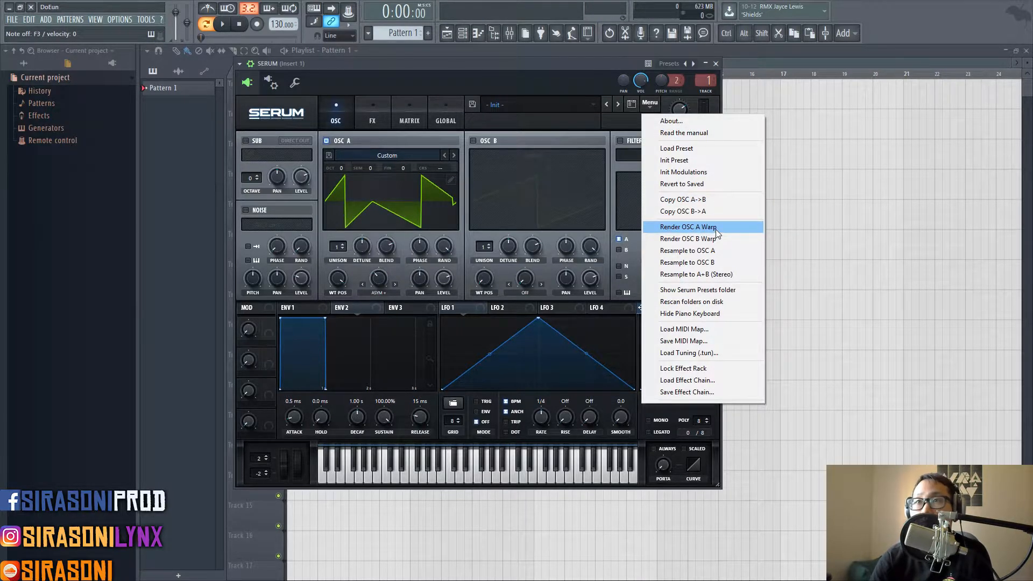
pyautogui.click(688, 227)
# Raise oscillator A's wavetable position to 256 and turn its warp mode off, showing the waveform in 3D
pyautogui.moveTo(338, 279); pyautogui.dragTo(358, 223)
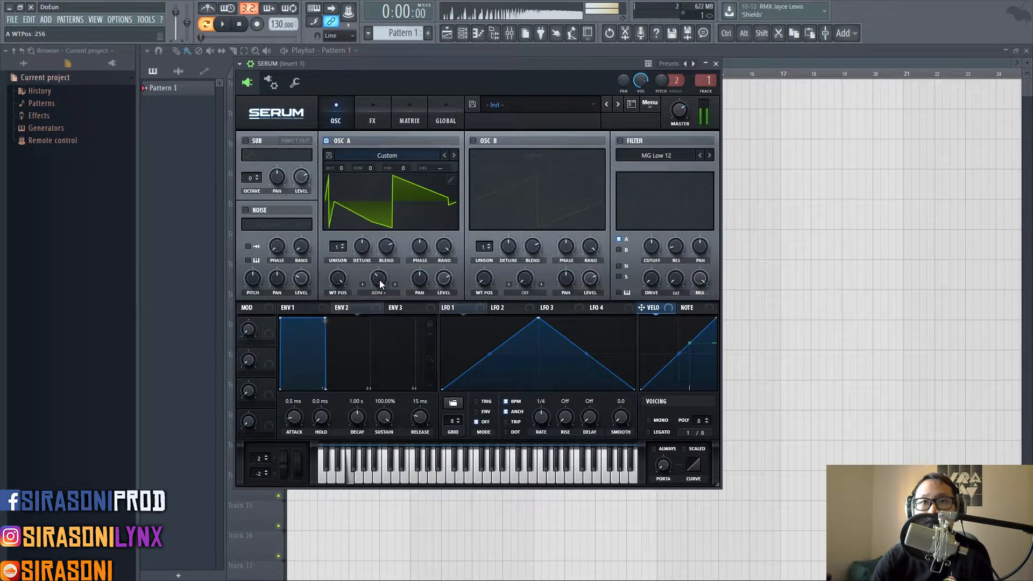
pyautogui.moveTo(379, 284); pyautogui.dragTo(377, 293)
pyautogui.click(378, 293)
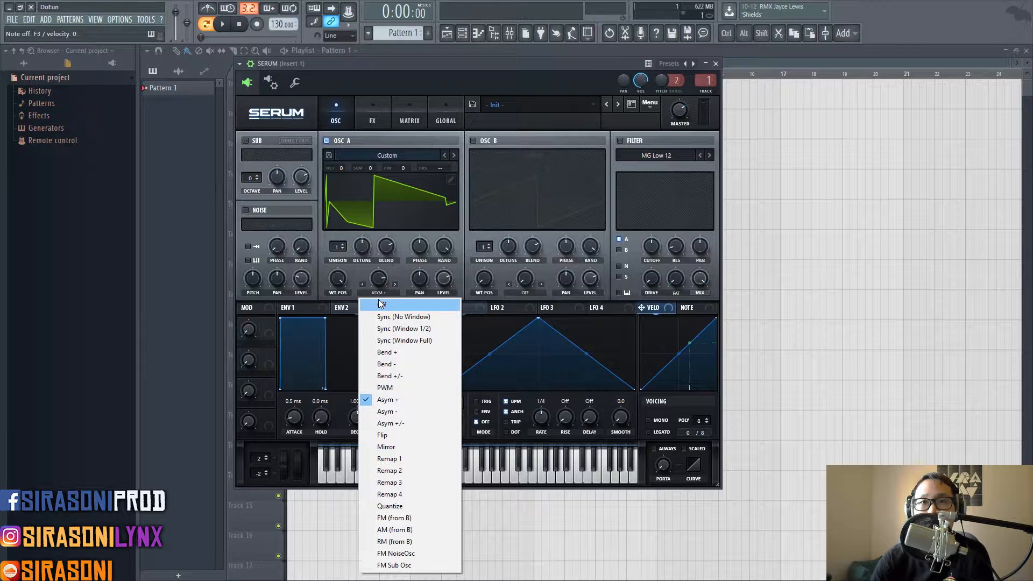
pyautogui.click(382, 304)
pyautogui.click(372, 211)
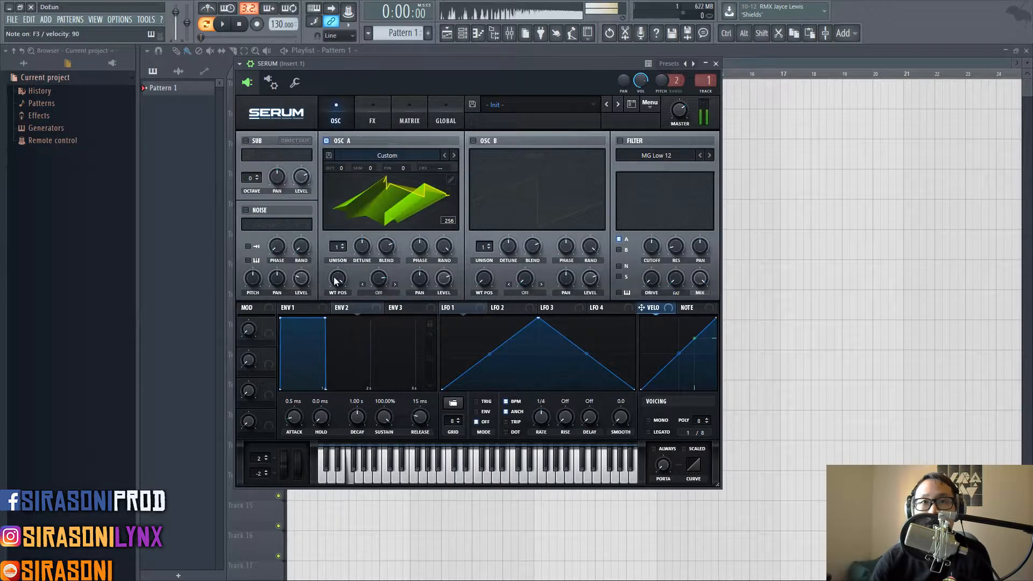
pyautogui.moveTo(334, 281)
pyautogui.mouseDown()
pyautogui.moveTo(343, 288)
pyautogui.moveTo(353, 272)
pyautogui.mouseUp()
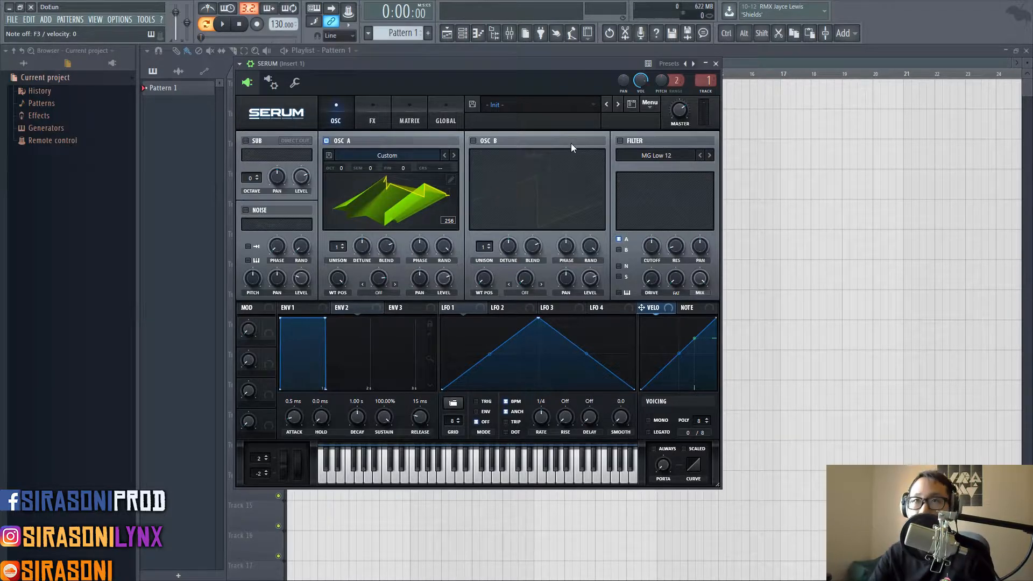
pyautogui.click(647, 103)
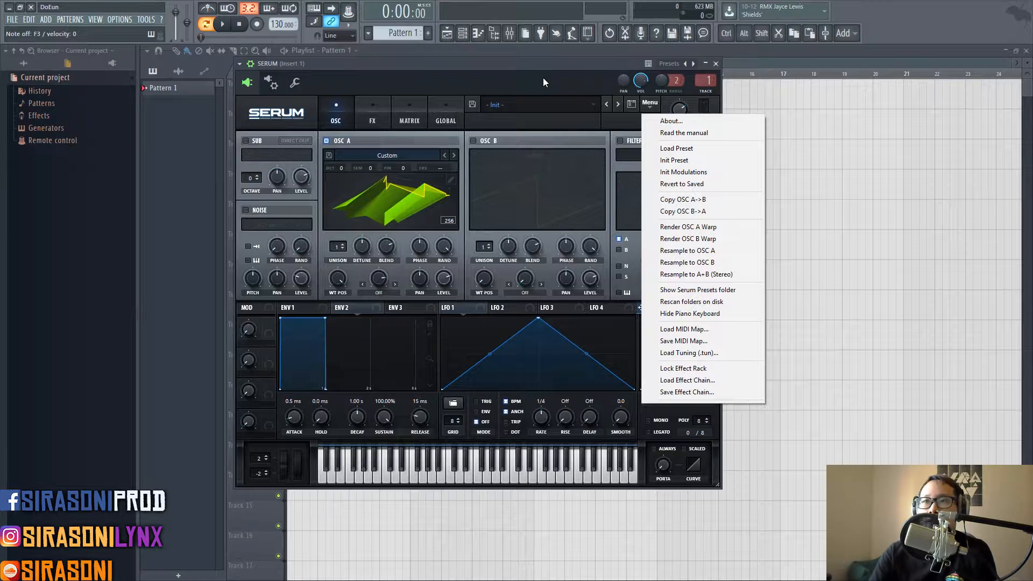
pyautogui.click(594, 77)
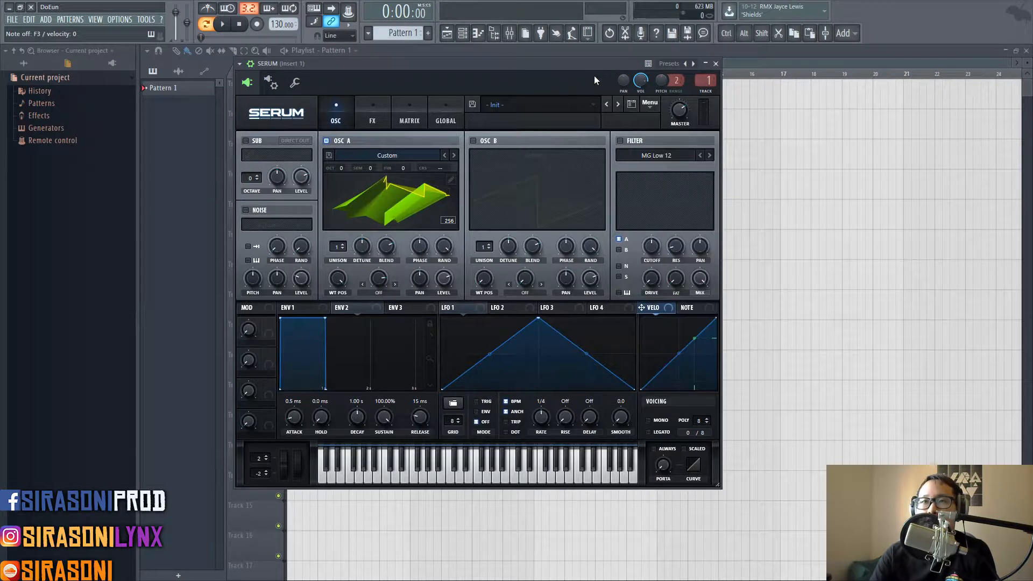
pyautogui.click(375, 292)
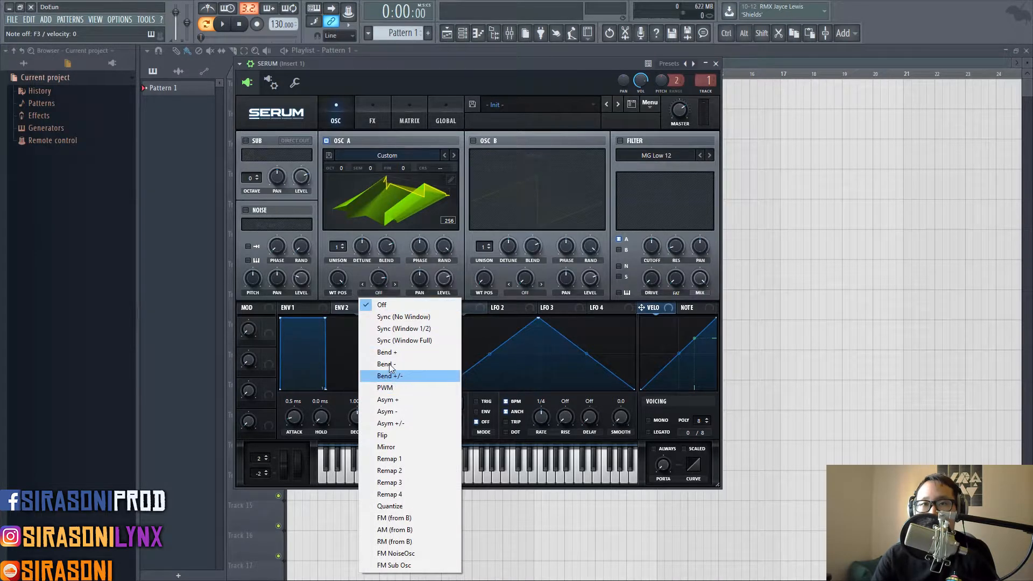
pyautogui.click(399, 277)
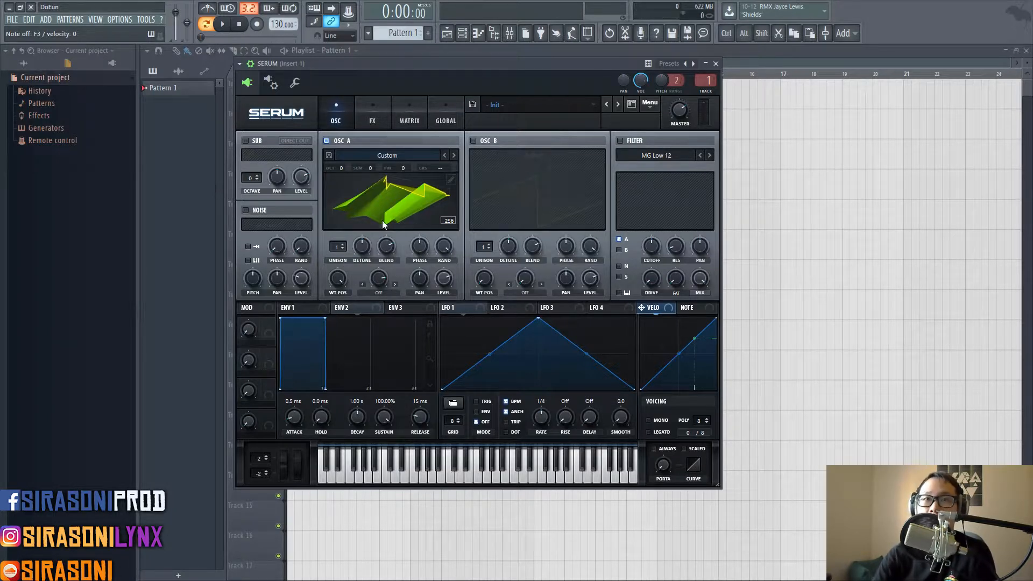
# Set oscillator A's warp mode to Bend - and its unison to 16 voices with adjusted detune
pyautogui.click(372, 294)
pyautogui.click(421, 363)
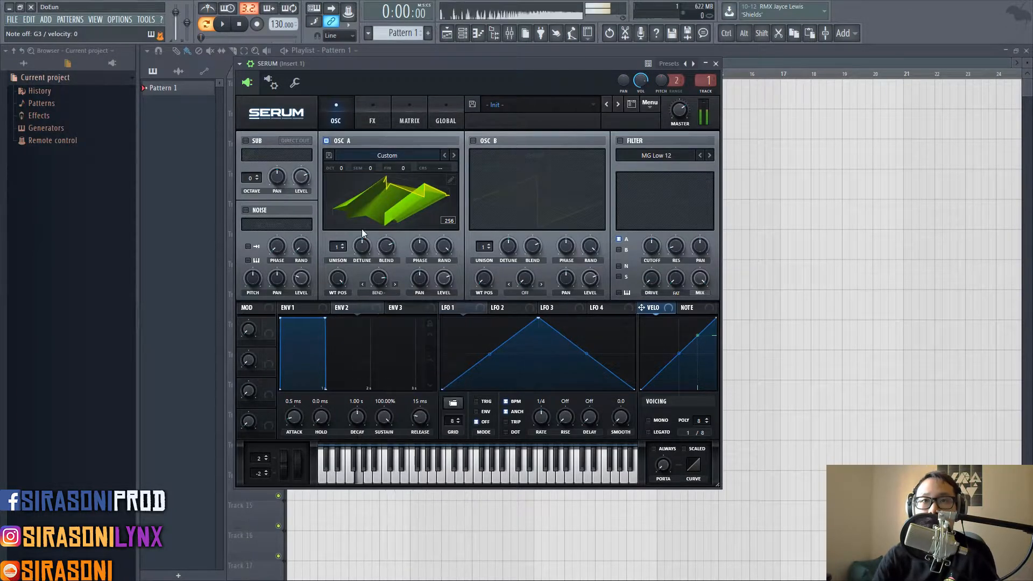
pyautogui.moveTo(336, 248); pyautogui.dragTo(357, 94)
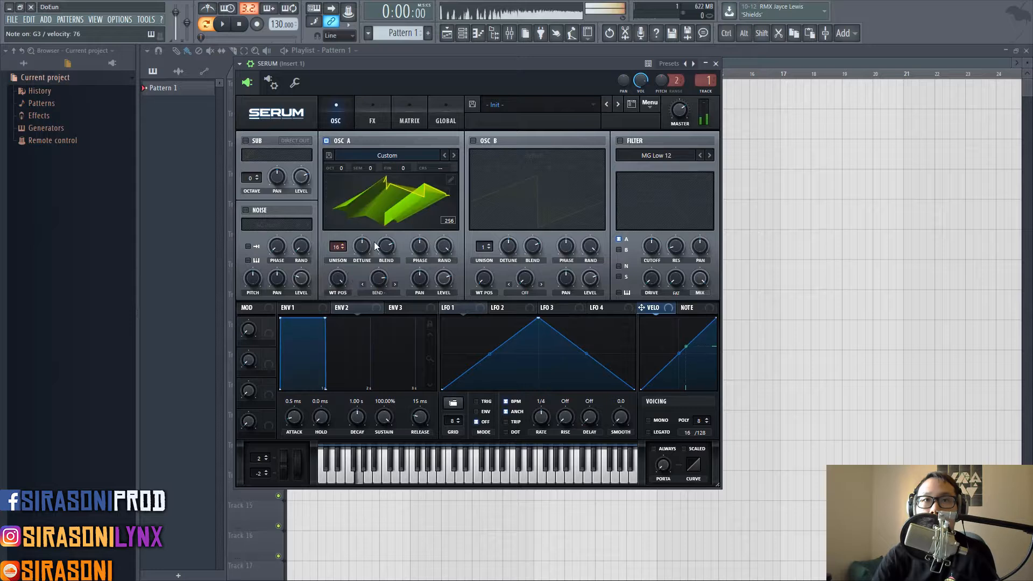
pyautogui.moveTo(363, 248); pyautogui.dragTo(366, 215)
# Enable the Distortion effect and set its type to Rectify
pyautogui.click(380, 121)
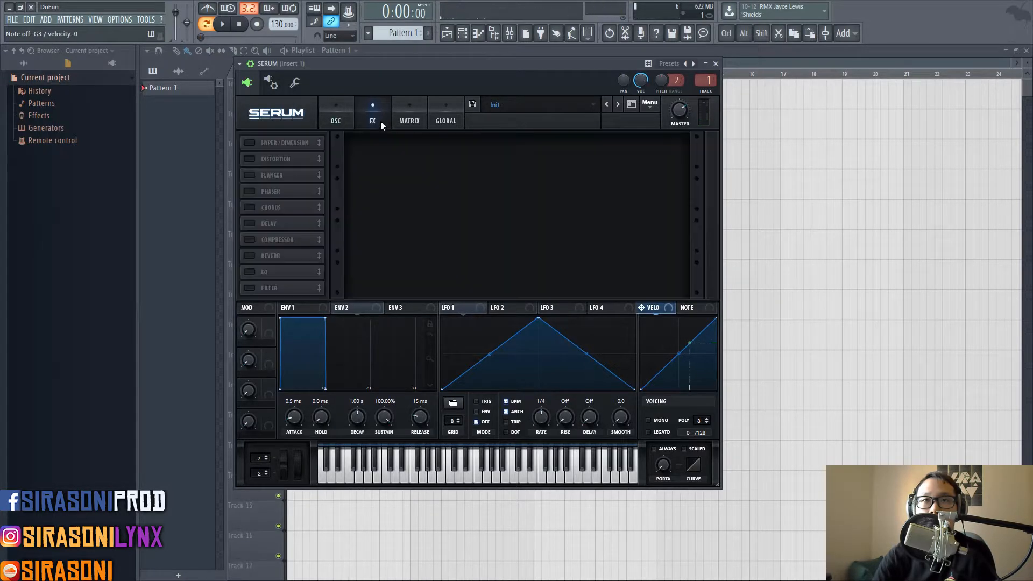
pyautogui.click(251, 161)
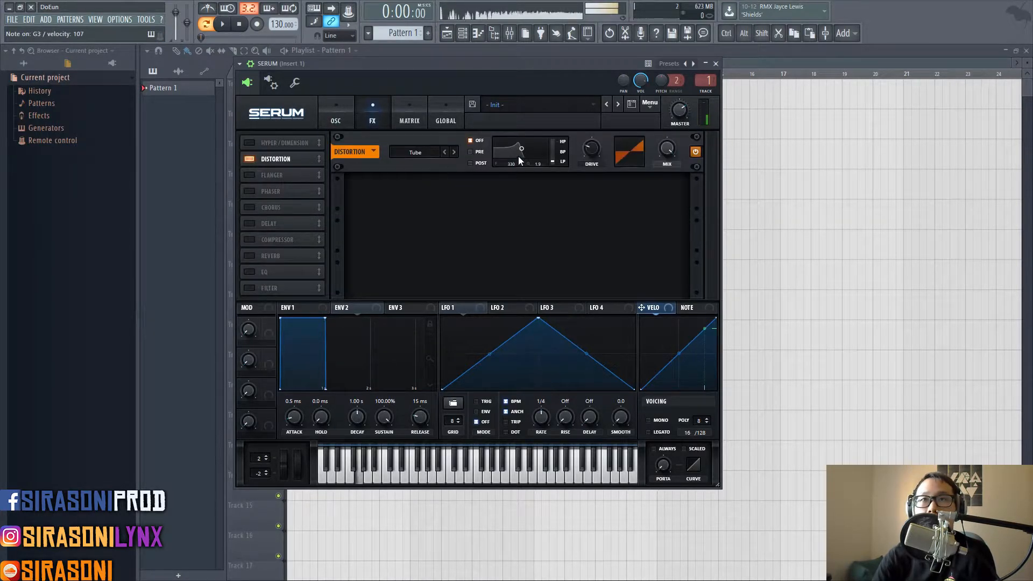
pyautogui.click(445, 153)
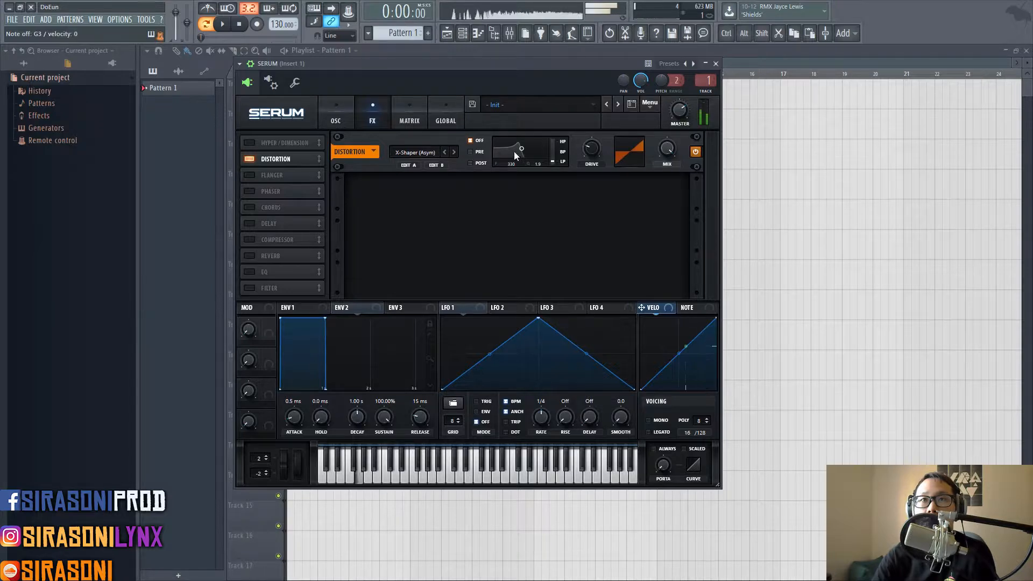
pyautogui.click(445, 153)
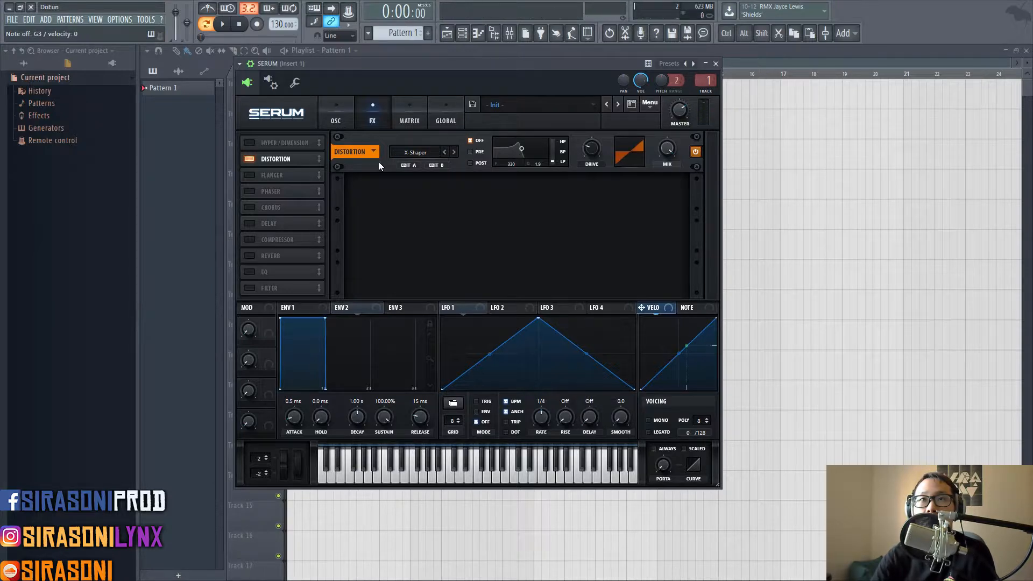
pyautogui.click(402, 152)
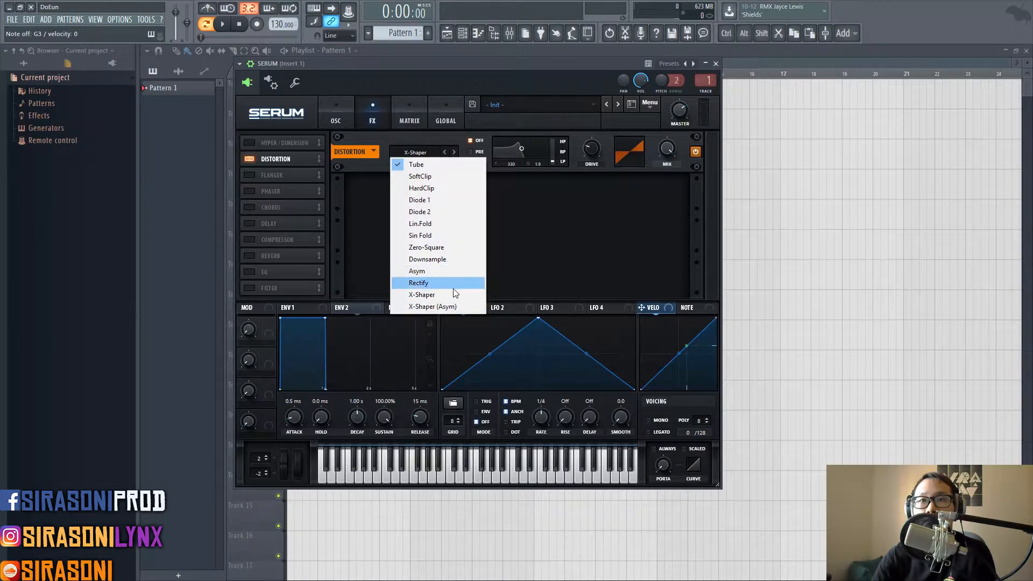
pyautogui.click(450, 283)
pyautogui.moveTo(591, 149)
pyautogui.mouseDown()
pyautogui.moveTo(586, 124)
pyautogui.moveTo(580, 152)
pyautogui.mouseUp()
# Enable the Hyper/Dimension effect and resample the processed sound to oscillator A
pyautogui.click(249, 143)
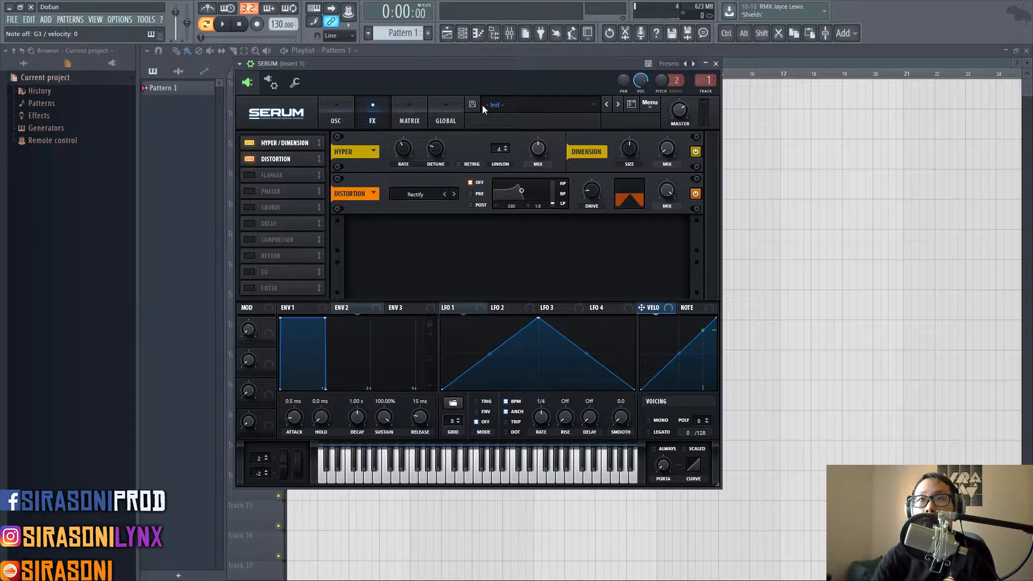
pyautogui.click(344, 125)
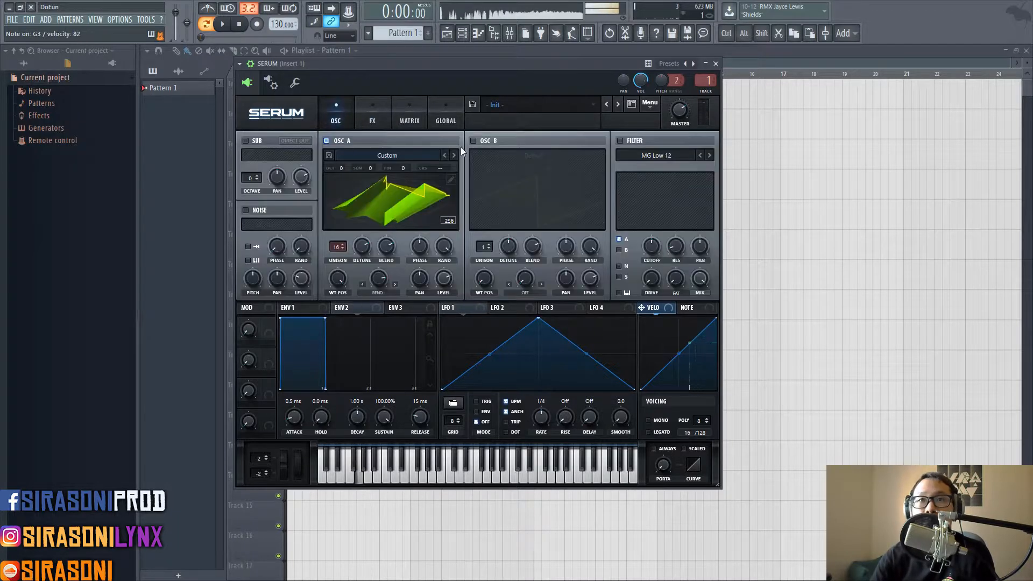
pyautogui.click(649, 103)
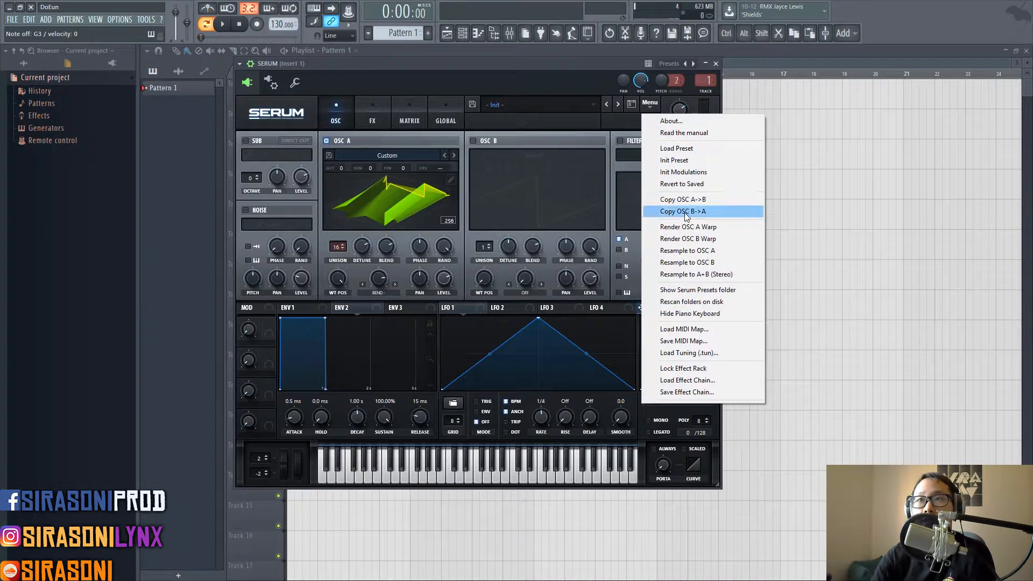
pyautogui.click(700, 251)
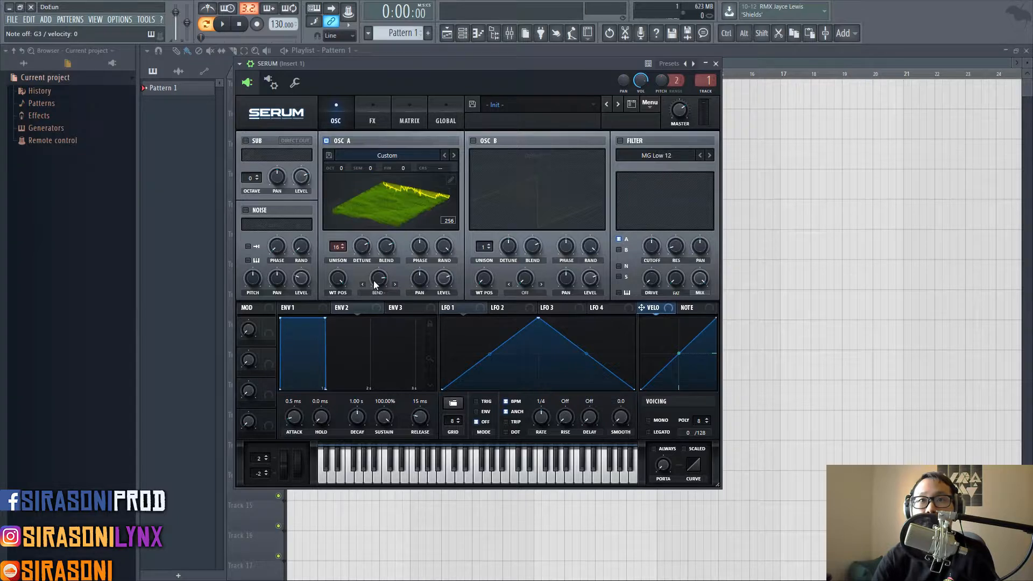
# Turn oscillator A's warp mode off, reduce its unison to 1 voice and lower its wavetable position to 1
pyautogui.click(376, 294)
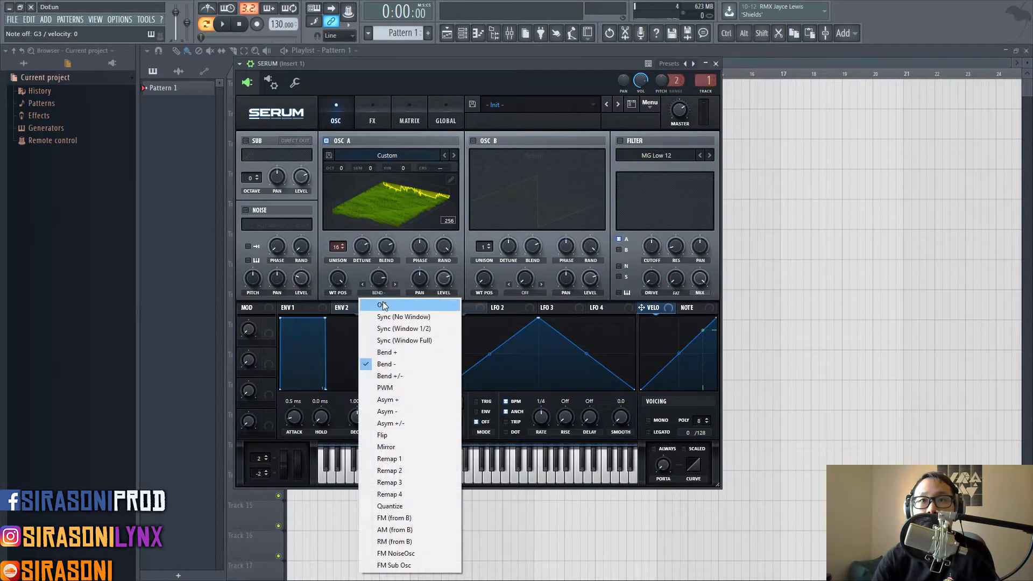
pyautogui.click(376, 303)
pyautogui.moveTo(341, 248); pyautogui.dragTo(333, 472)
pyautogui.click(373, 118)
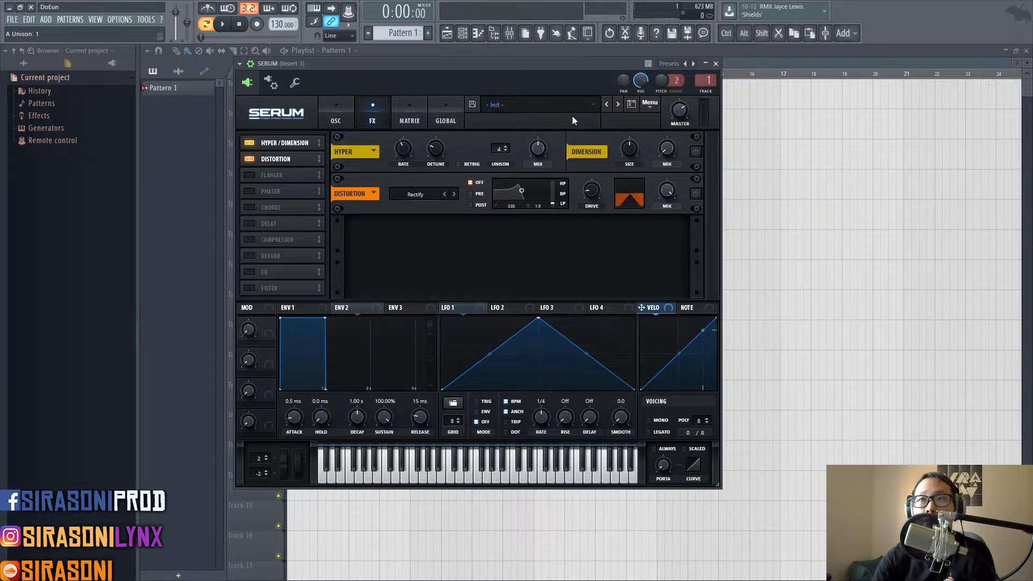
pyautogui.click(351, 113)
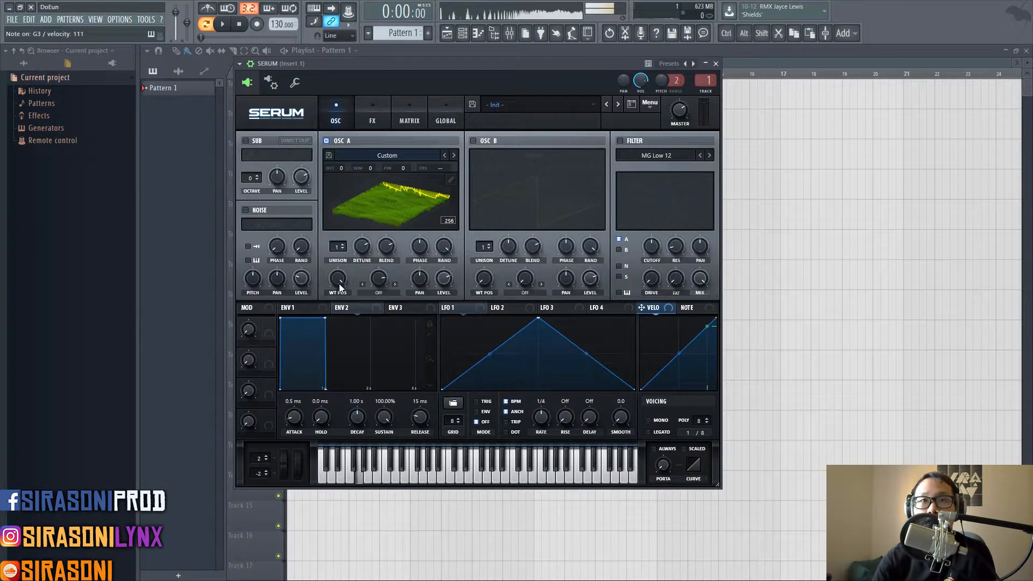
pyautogui.moveTo(339, 283); pyautogui.dragTo(325, 411)
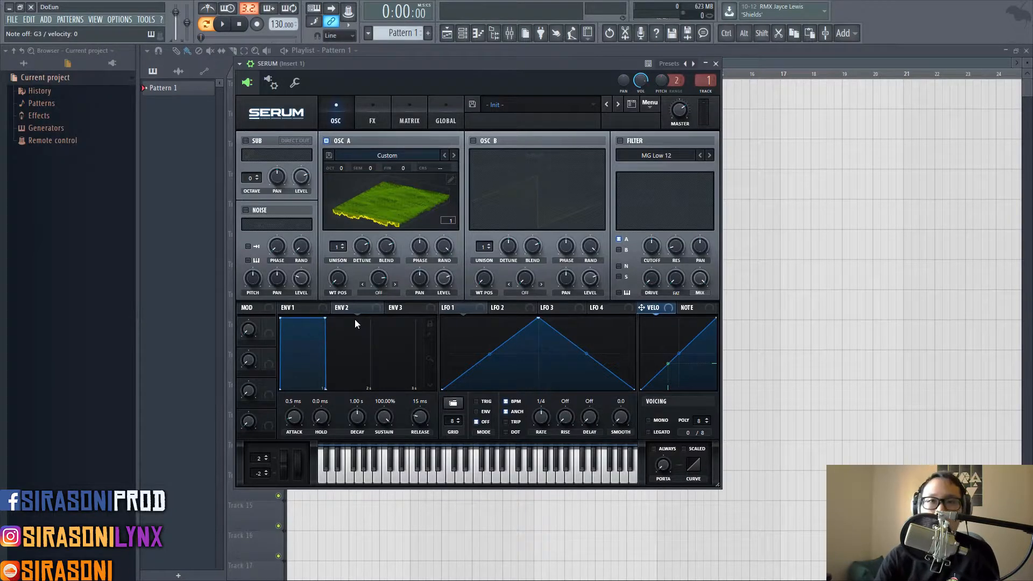
pyautogui.click(385, 293)
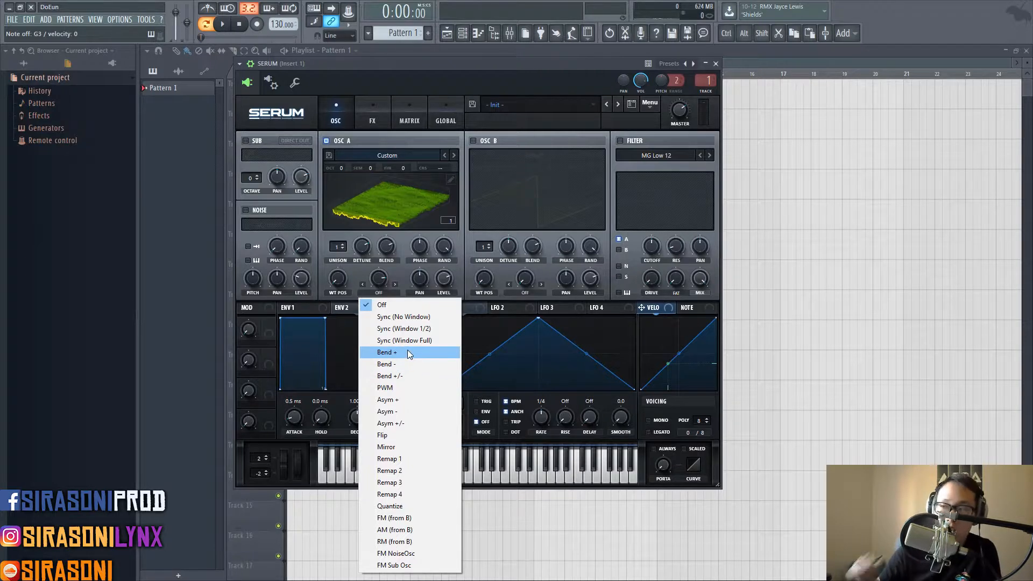
pyautogui.click(398, 276)
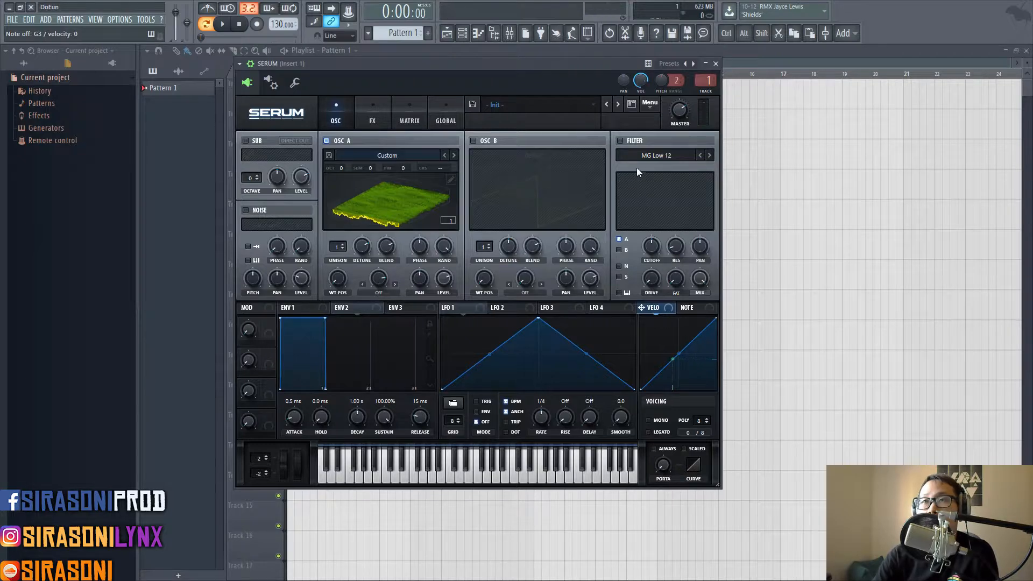
pyautogui.click(649, 102)
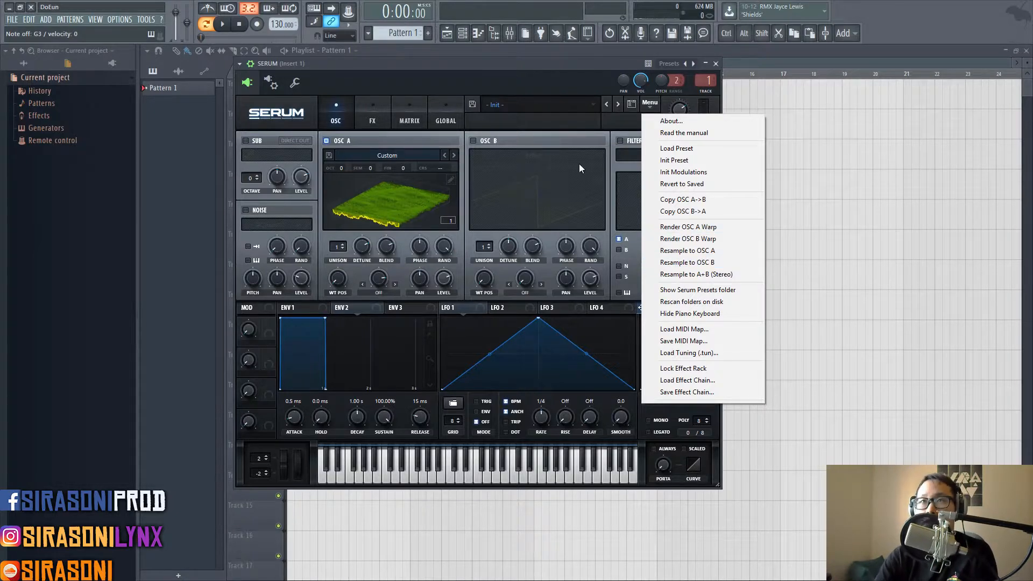
pyautogui.click(483, 147)
# Enable oscillator B and load the digital BottleBlow wavetable into it
pyautogui.click(480, 144)
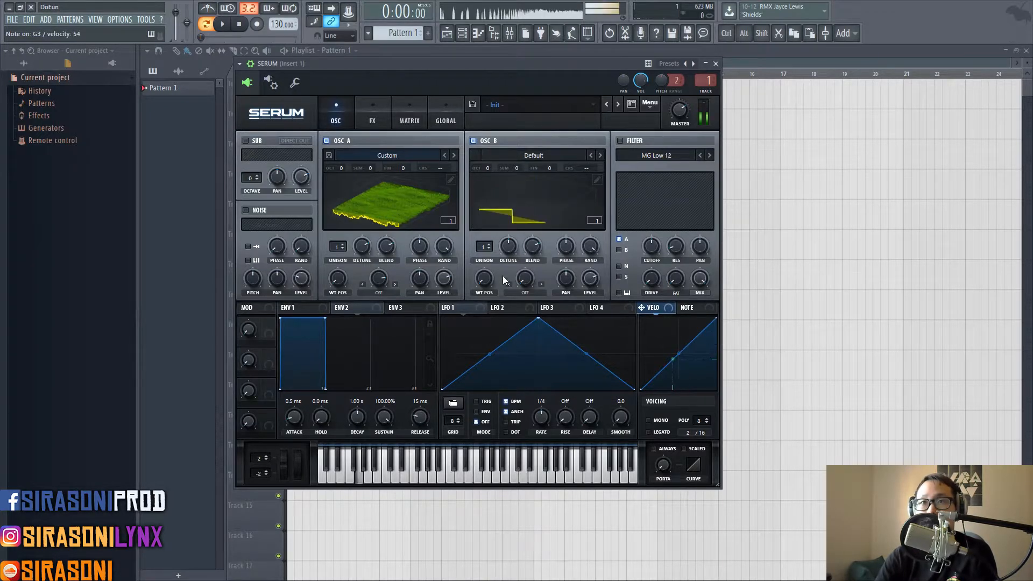
pyautogui.click(535, 156)
pyautogui.moveTo(538, 178)
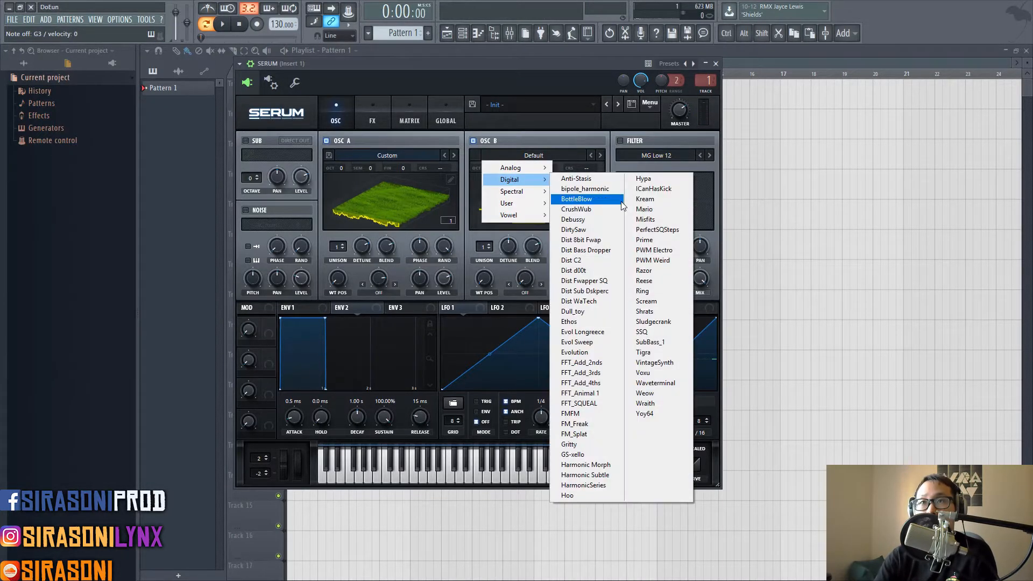
pyautogui.click(602, 199)
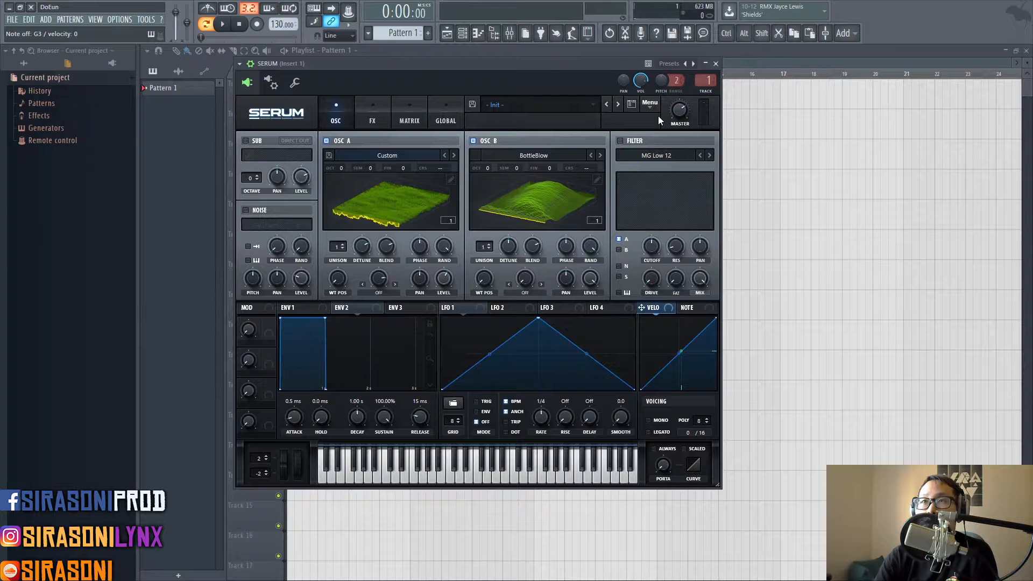
# Resample the combined sound to oscillators A and B in stereo
pyautogui.click(651, 104)
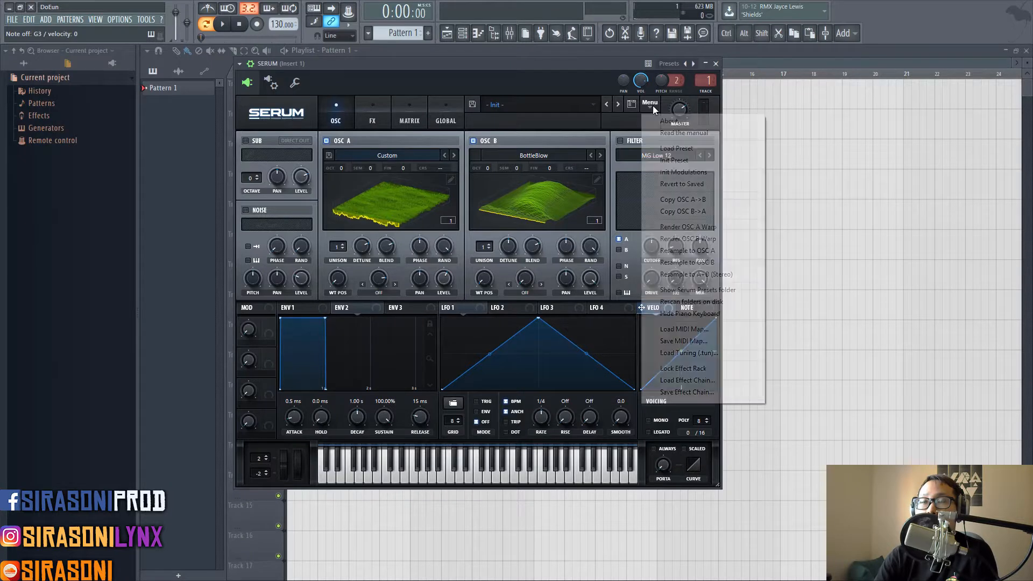
pyautogui.click(691, 274)
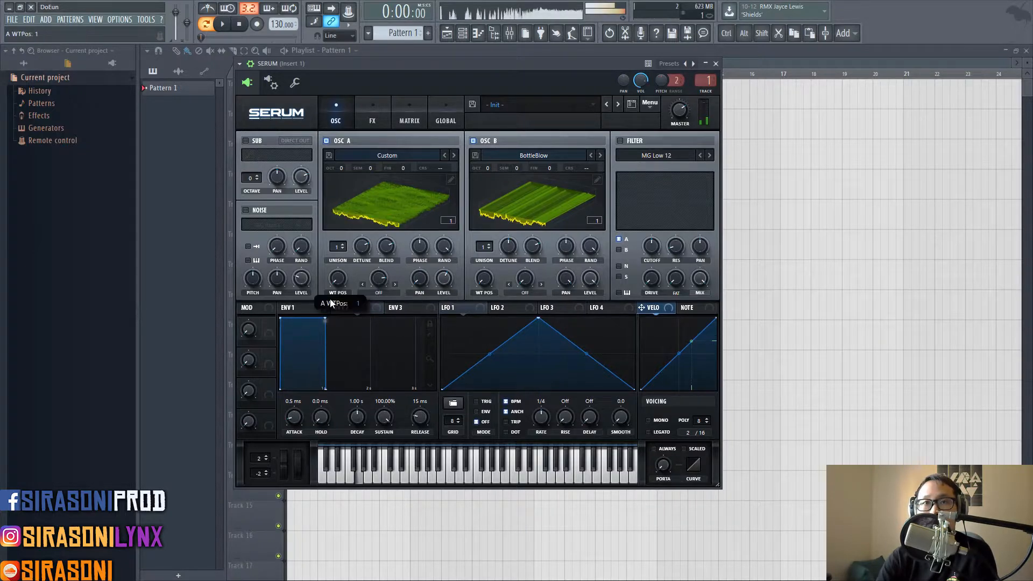
pyautogui.rightClick(416, 283)
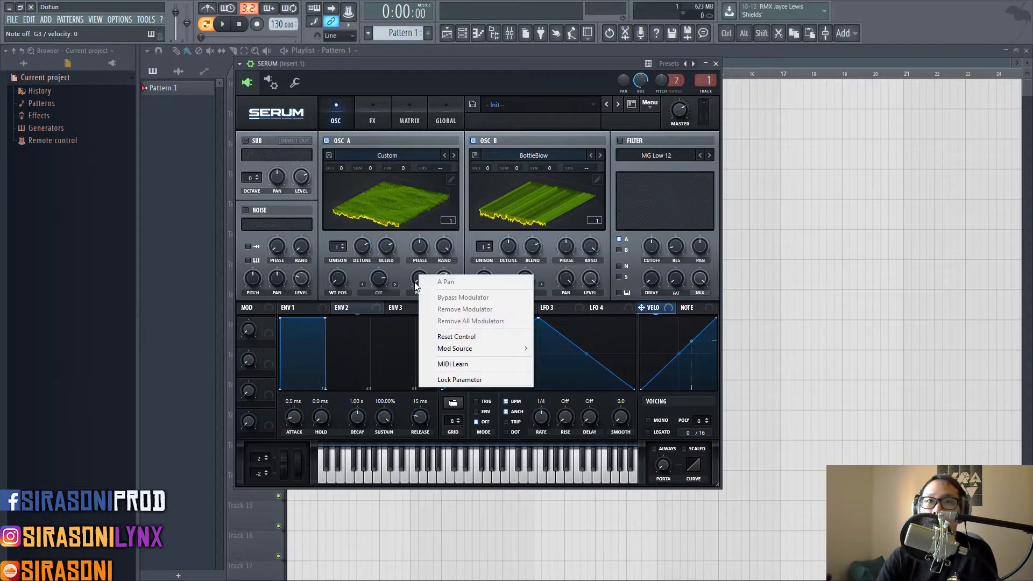
pyautogui.click(416, 283)
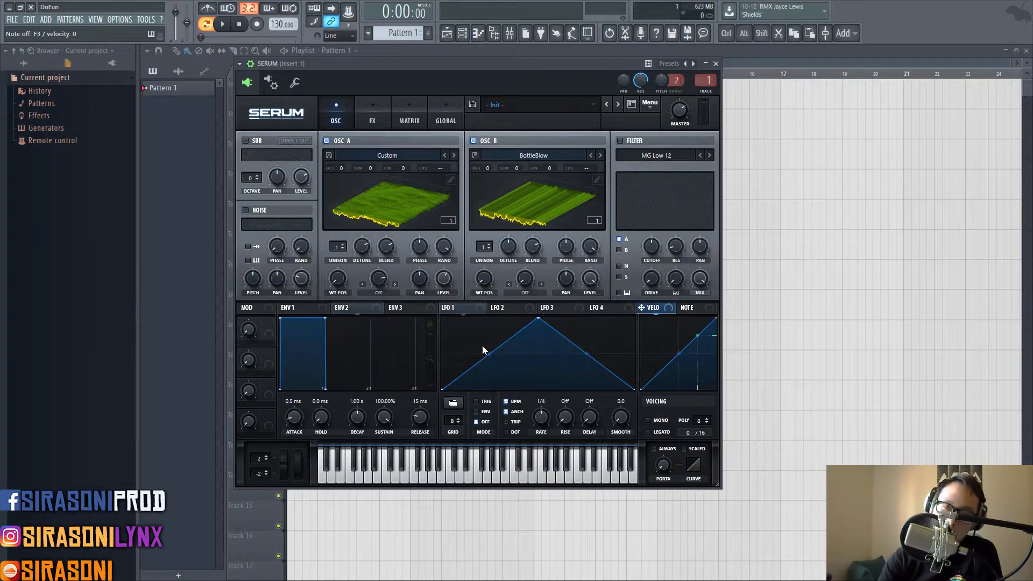
# Load the basic sine shape into LFO 2
pyautogui.click(519, 308)
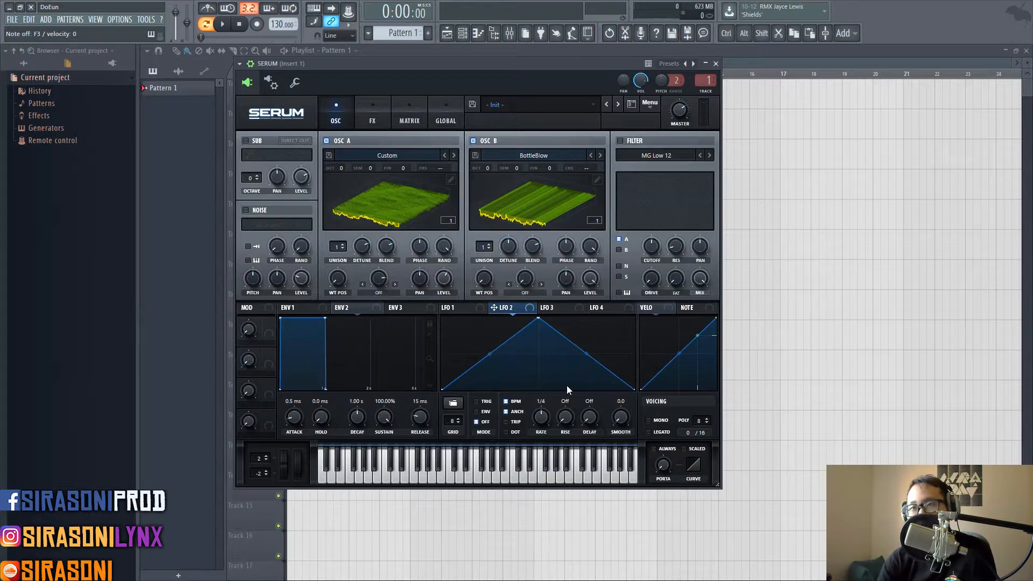
pyautogui.click(453, 404)
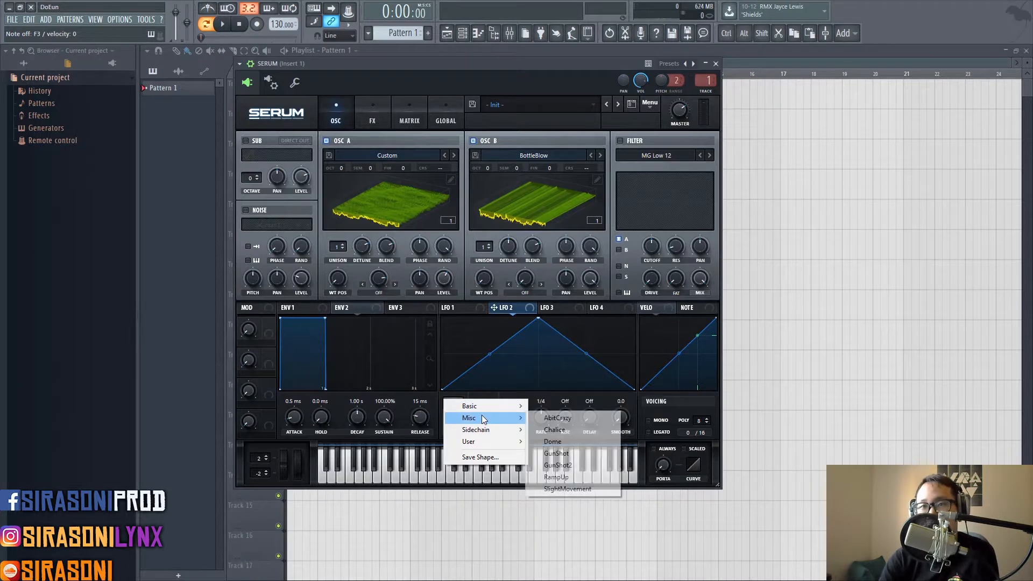
pyautogui.moveTo(482, 415)
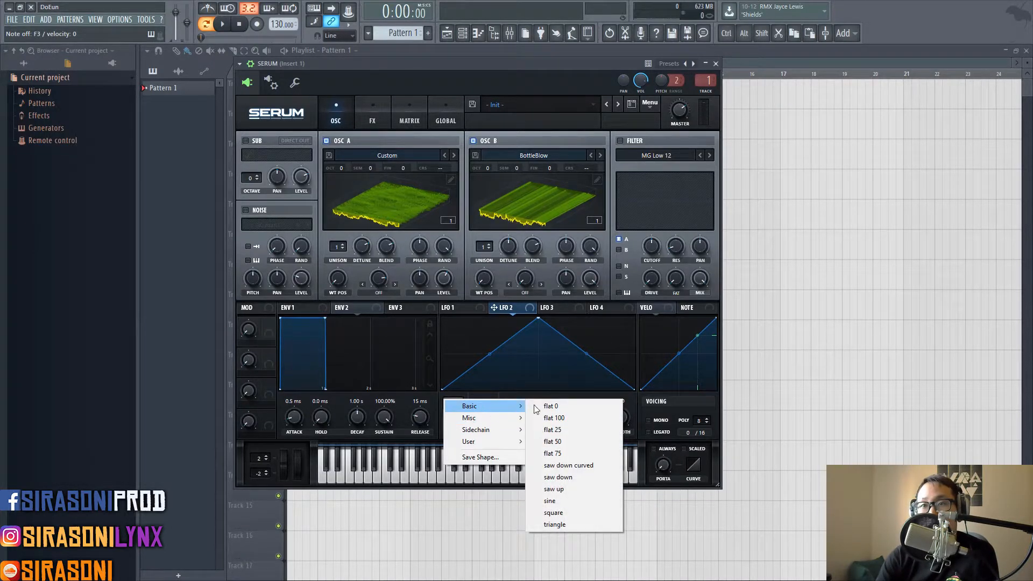
pyautogui.click(577, 500)
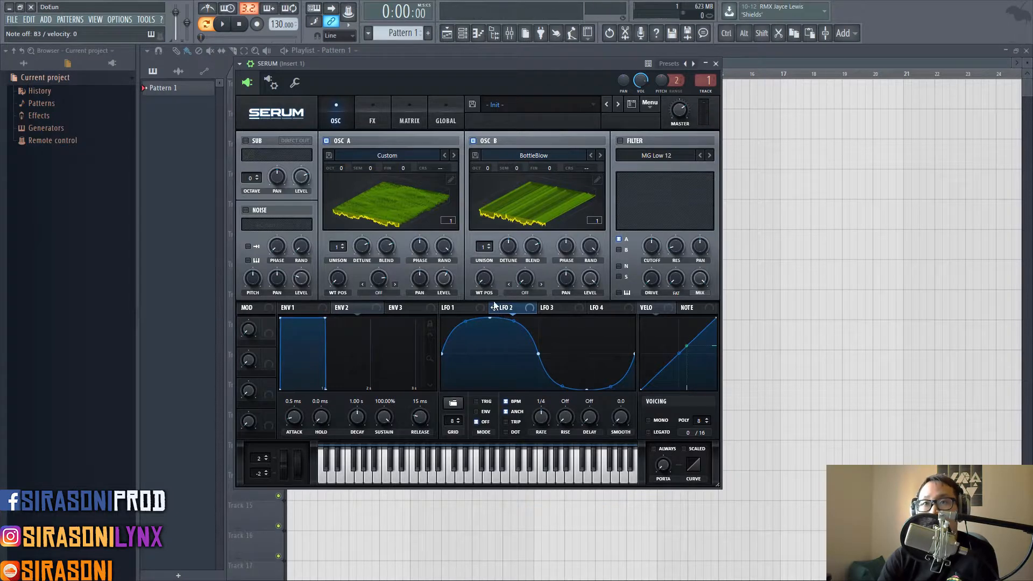
# Assign LFO 2 to oscillator A's level, set at 75%, and turn oscillator B off
pyautogui.moveTo(494, 308); pyautogui.dragTo(374, 269)
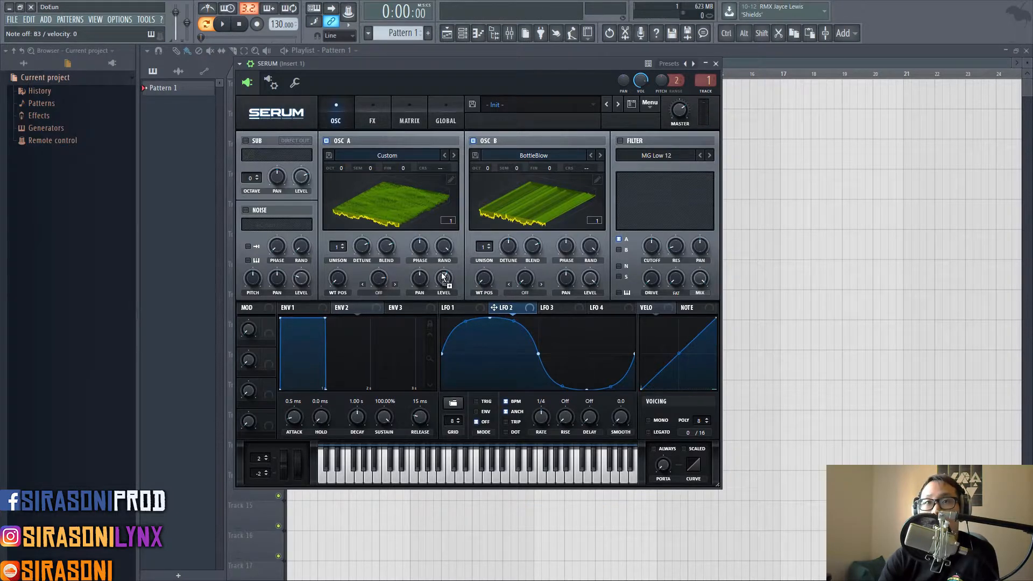
pyautogui.moveTo(442, 277)
pyautogui.mouseDown()
pyautogui.moveTo(466, 289)
pyautogui.moveTo(445, 278)
pyautogui.mouseUp()
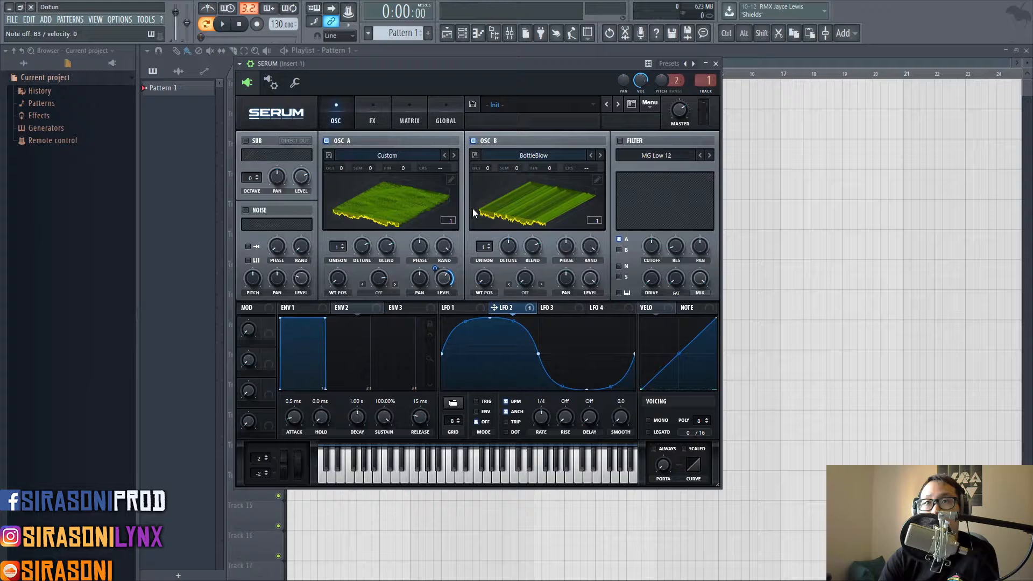
pyautogui.click(473, 141)
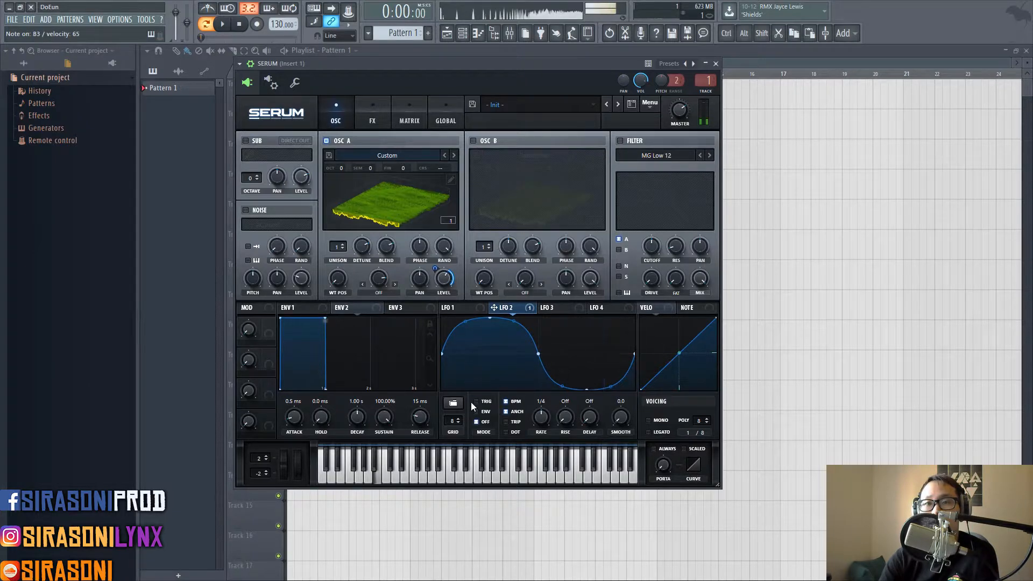
pyautogui.click(545, 413)
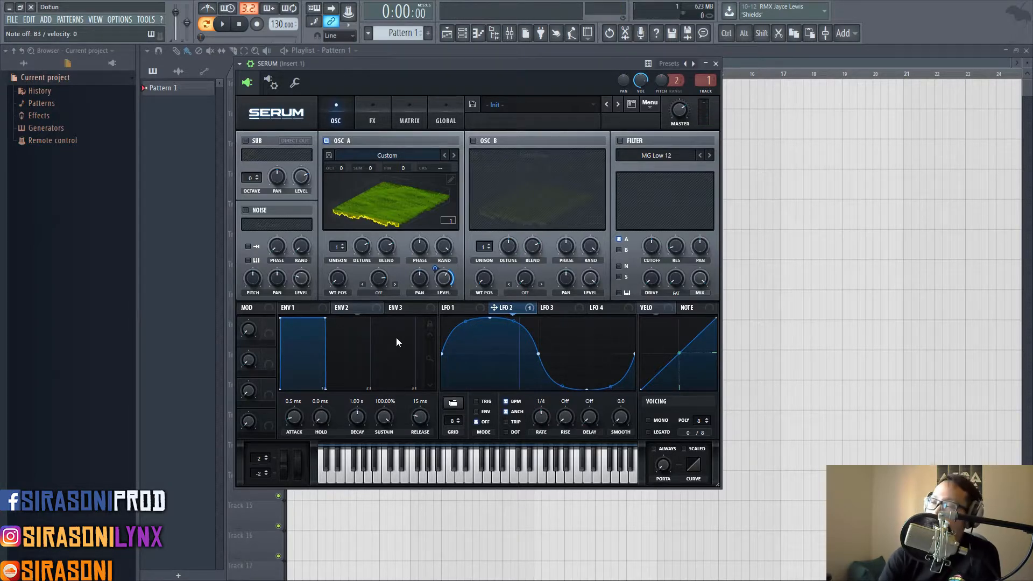
pyautogui.moveTo(444, 288)
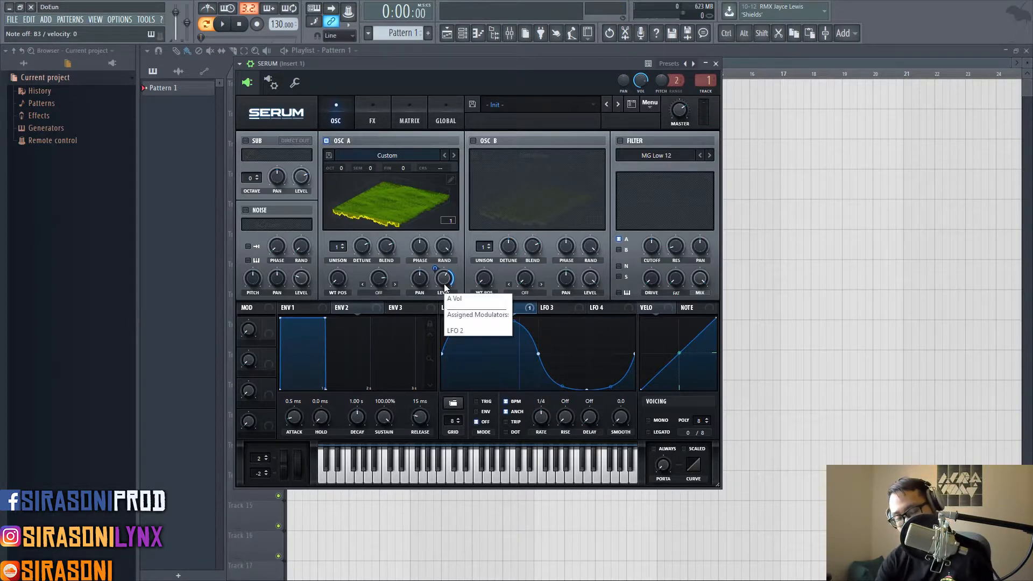
pyautogui.press('ctrl')
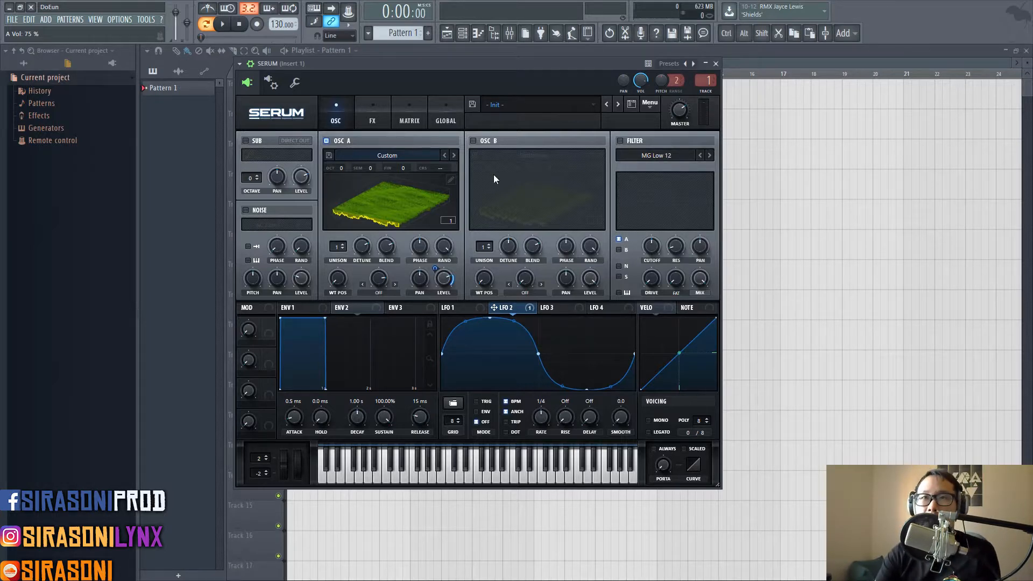
# Turn oscillator B on and remove the LFO 2 modulation from oscillator A's level
pyautogui.click(473, 141)
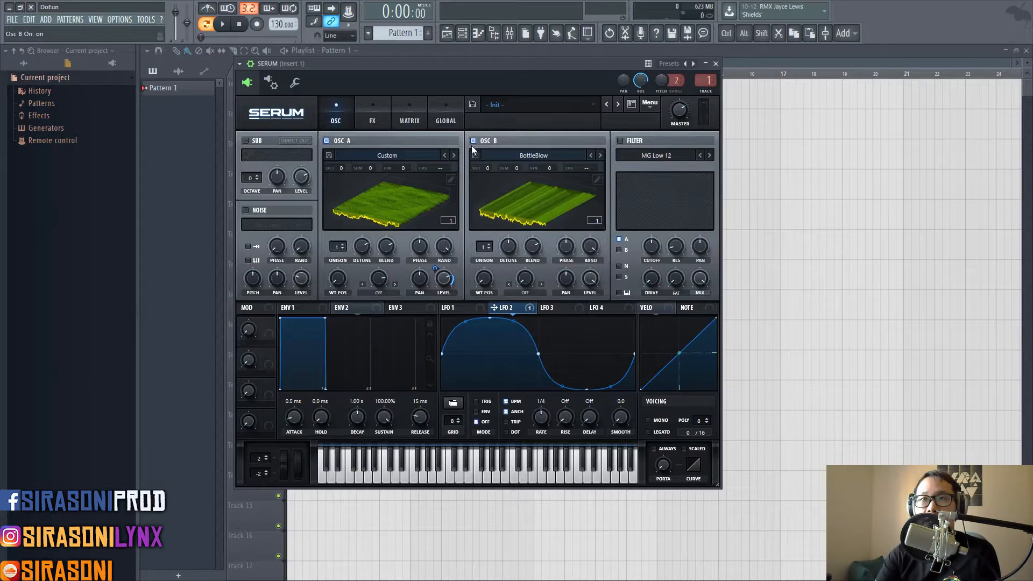
pyautogui.rightClick(444, 278)
pyautogui.click(467, 309)
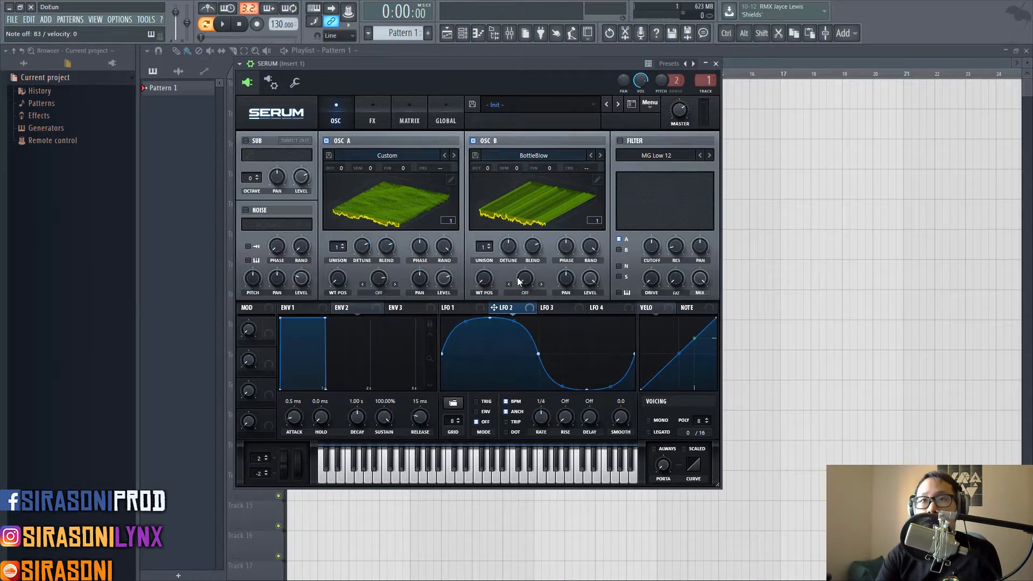
# Set oscillator B's warp mode to Mirror, adjust the warp amount, and assign LFO 2 to modulate it
pyautogui.click(524, 294)
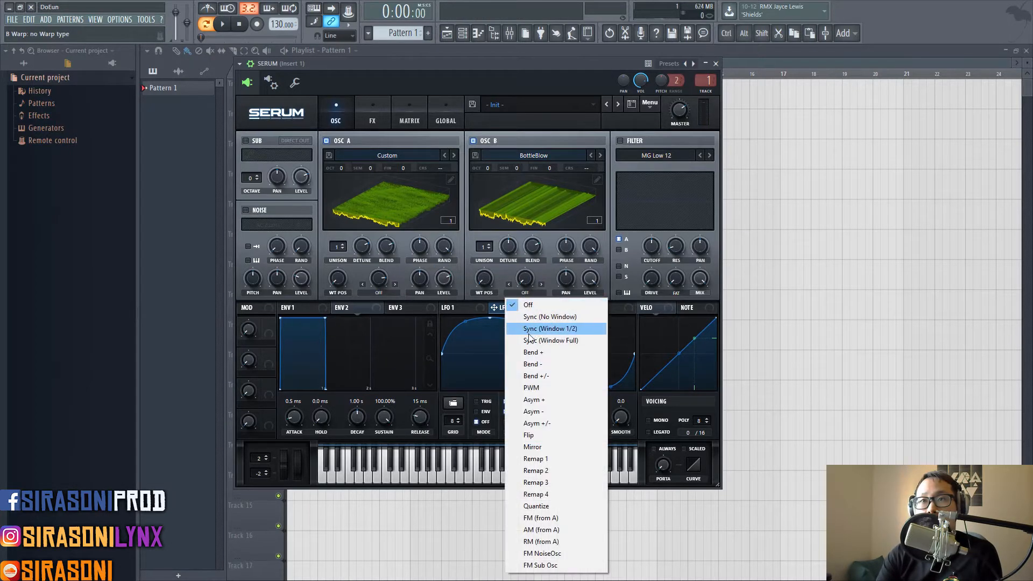
pyautogui.click(551, 447)
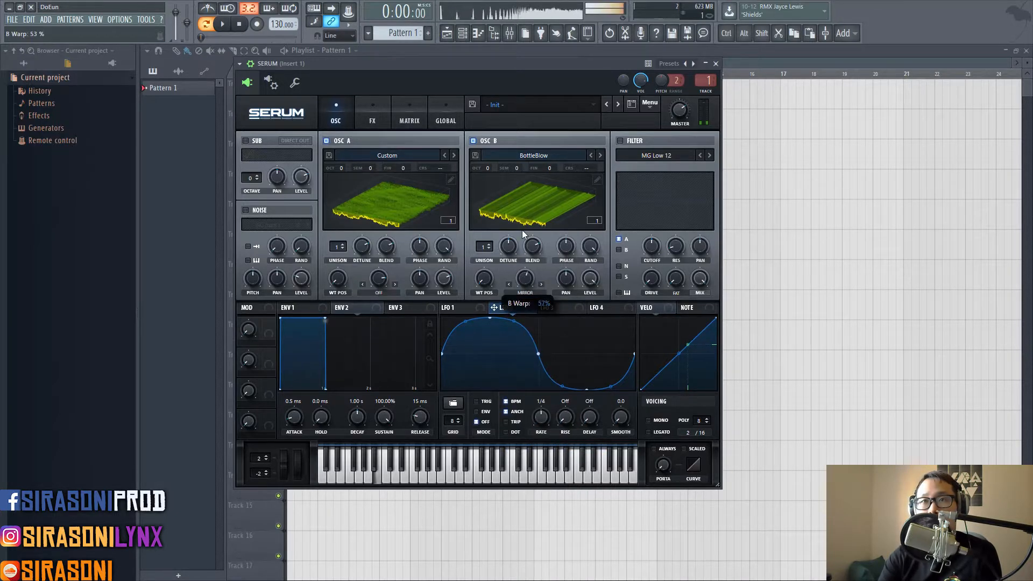
pyautogui.moveTo(513, 246); pyautogui.dragTo(517, 203)
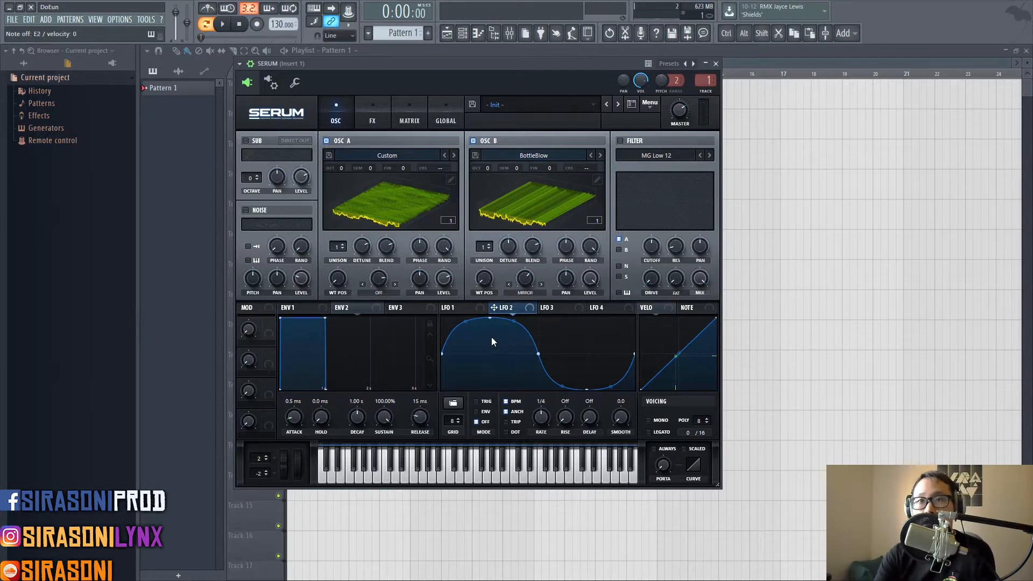
pyautogui.moveTo(498, 308); pyautogui.dragTo(527, 277)
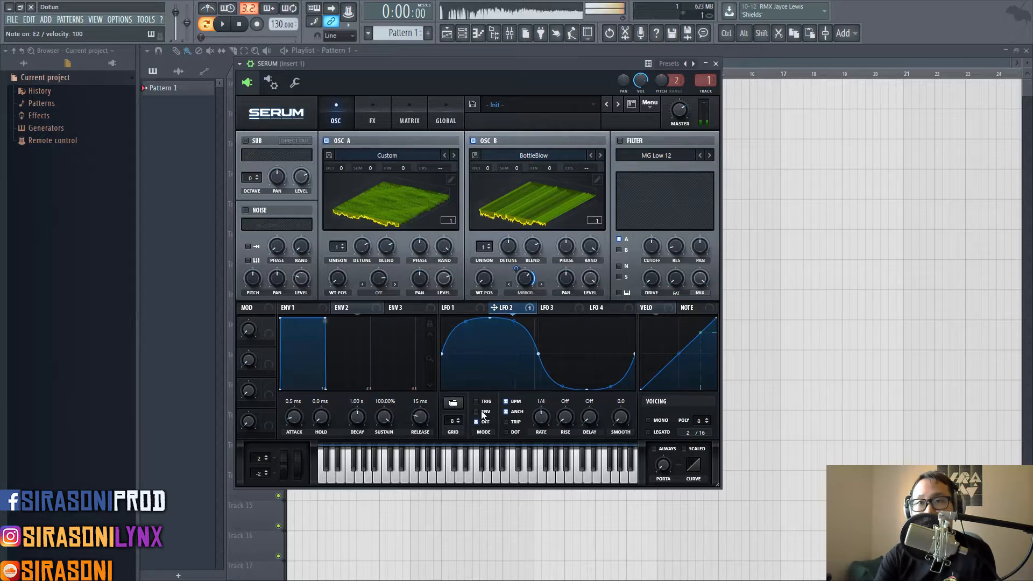
# Set LFO 2's rate to bar and add points forming three sharp full-height spikes in the first third of its curve
pyautogui.moveTo(542, 420); pyautogui.dragTo(537, 426)
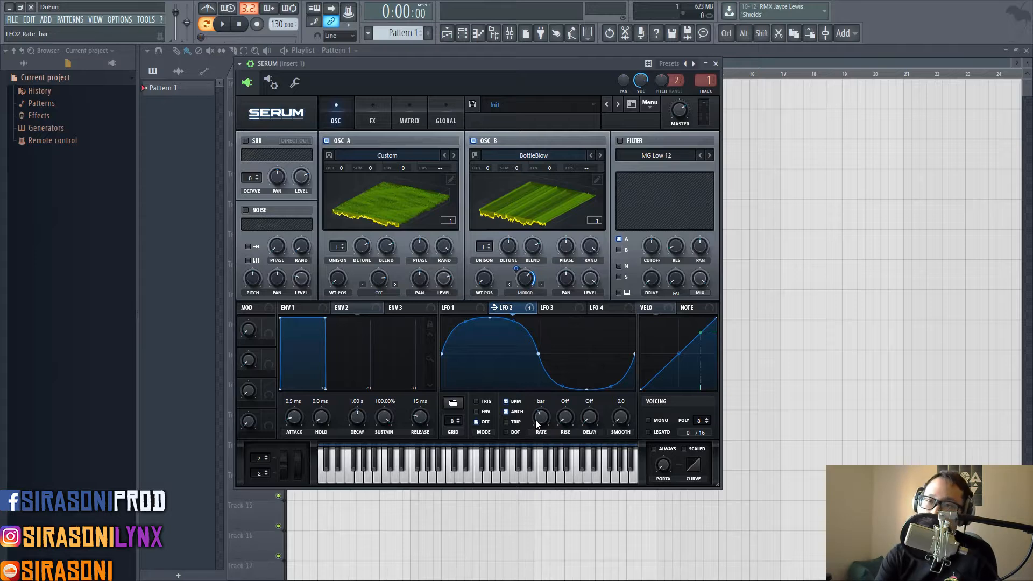
pyautogui.doubleClick(454, 331)
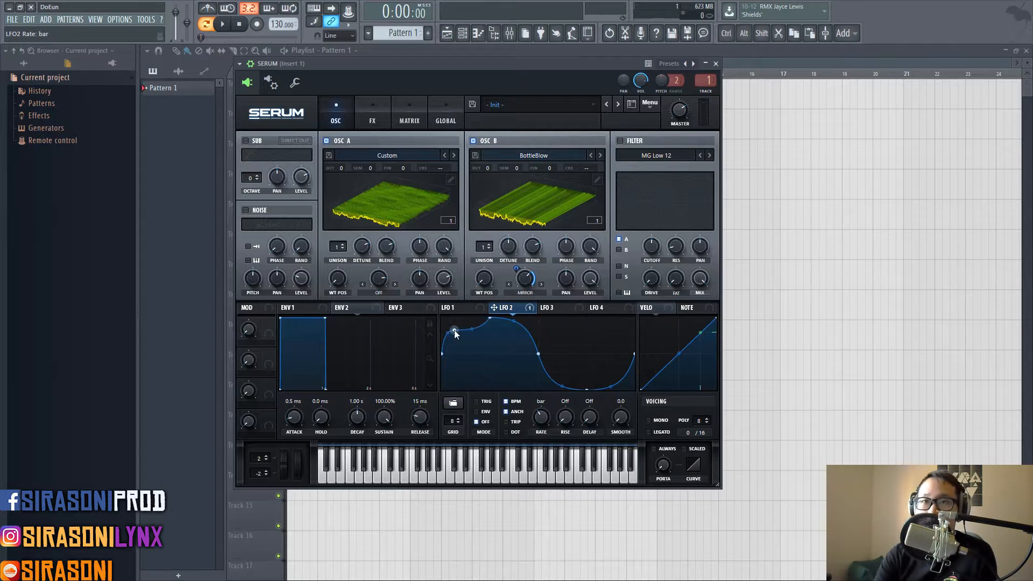
pyautogui.moveTo(454, 330); pyautogui.dragTo(433, 420)
pyautogui.doubleClick(468, 332)
pyautogui.moveTo(468, 332); pyautogui.dragTo(469, 305)
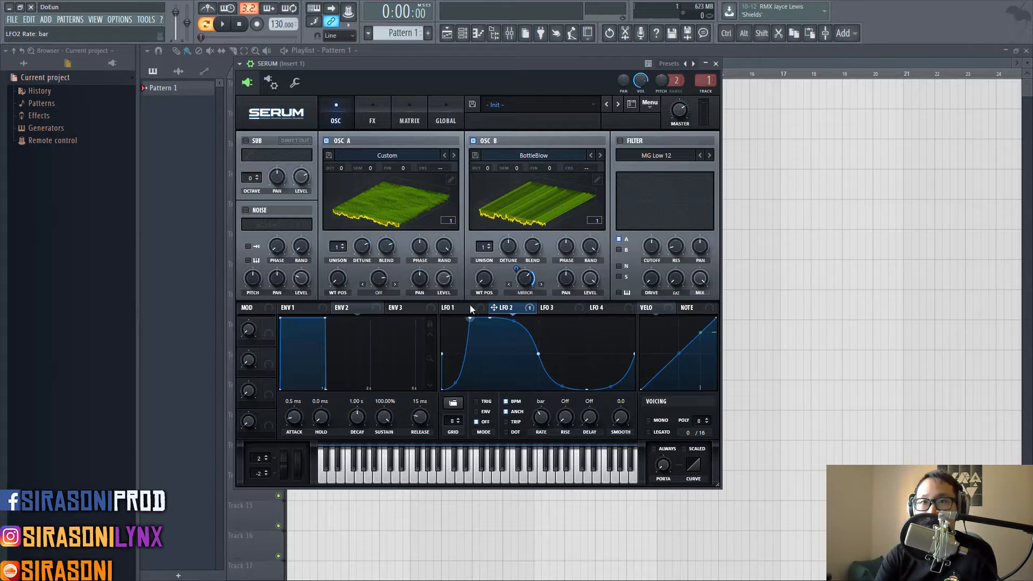
pyautogui.doubleClick(484, 370)
pyautogui.moveTo(484, 370); pyautogui.dragTo(466, 403)
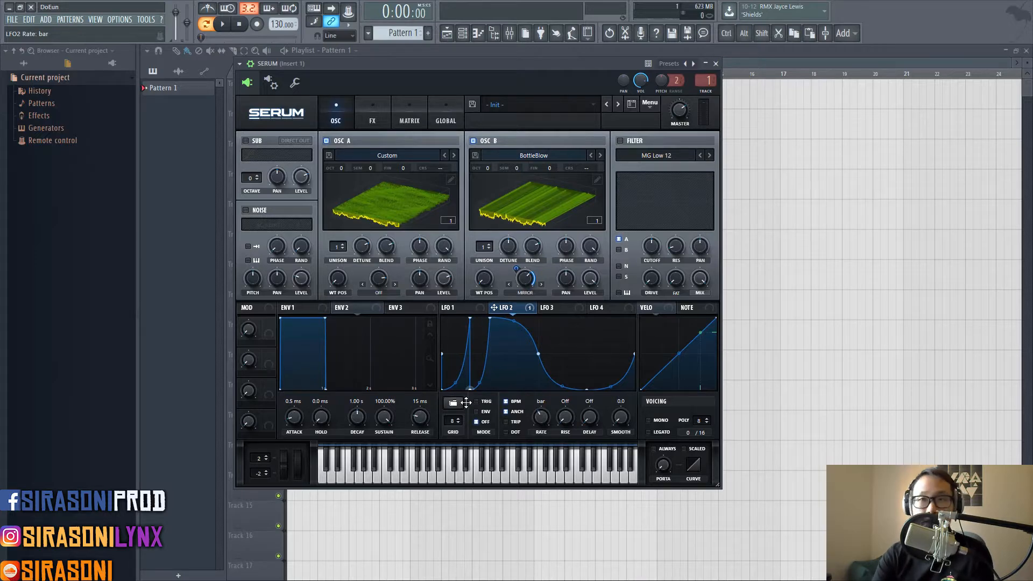
pyautogui.doubleClick(493, 354)
pyautogui.moveTo(493, 355); pyautogui.dragTo(485, 405)
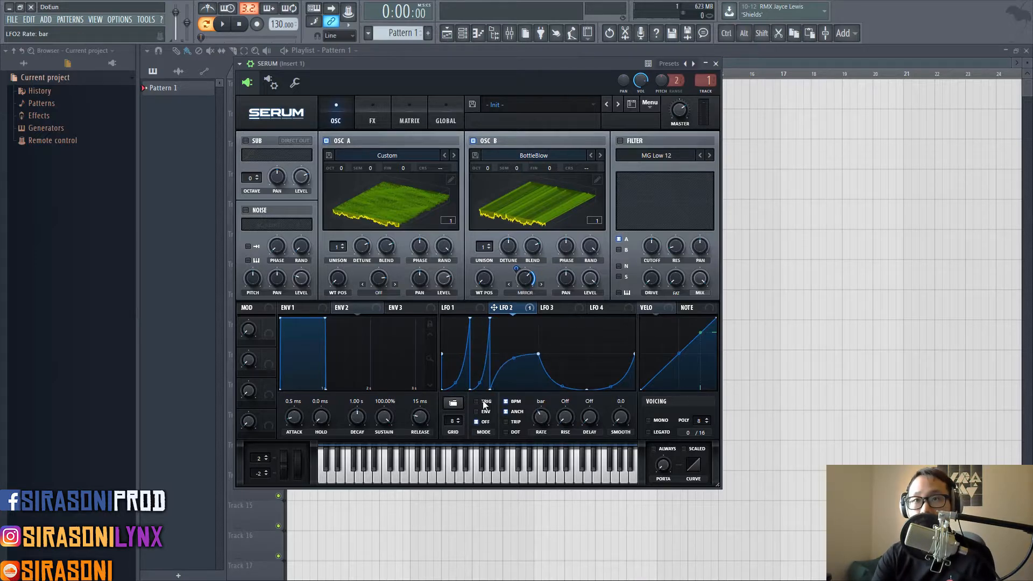
pyautogui.doubleClick(517, 339)
pyautogui.moveTo(517, 339); pyautogui.dragTo(502, 302)
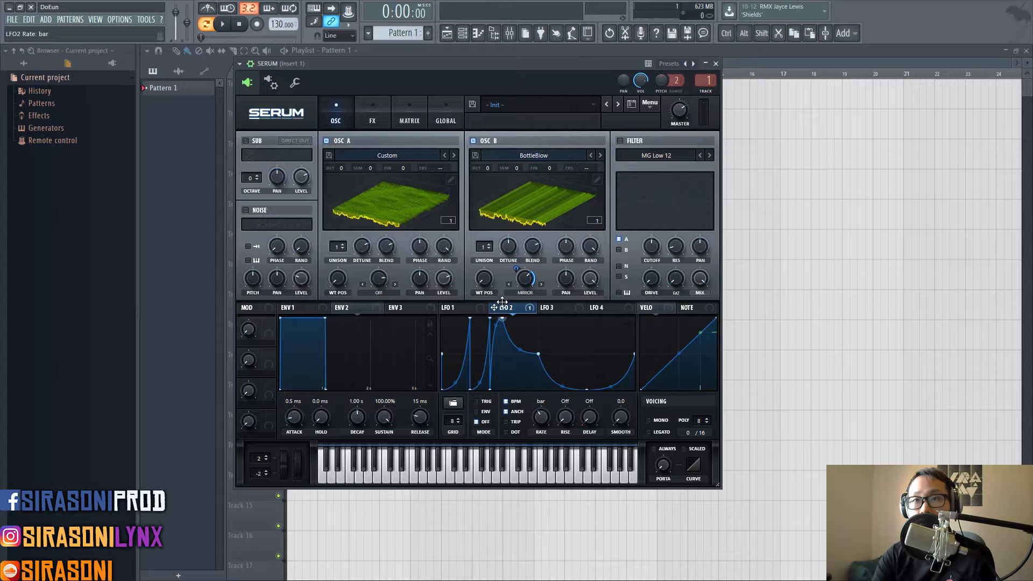
# Redraw the rest of LFO 2 as flat steps of varying height, with a full-depth dip between the two tallest plateaus
pyautogui.doubleClick(513, 381)
pyautogui.moveTo(512, 381); pyautogui.dragTo(515, 418)
pyautogui.moveTo(528, 372); pyautogui.dragTo(551, 396)
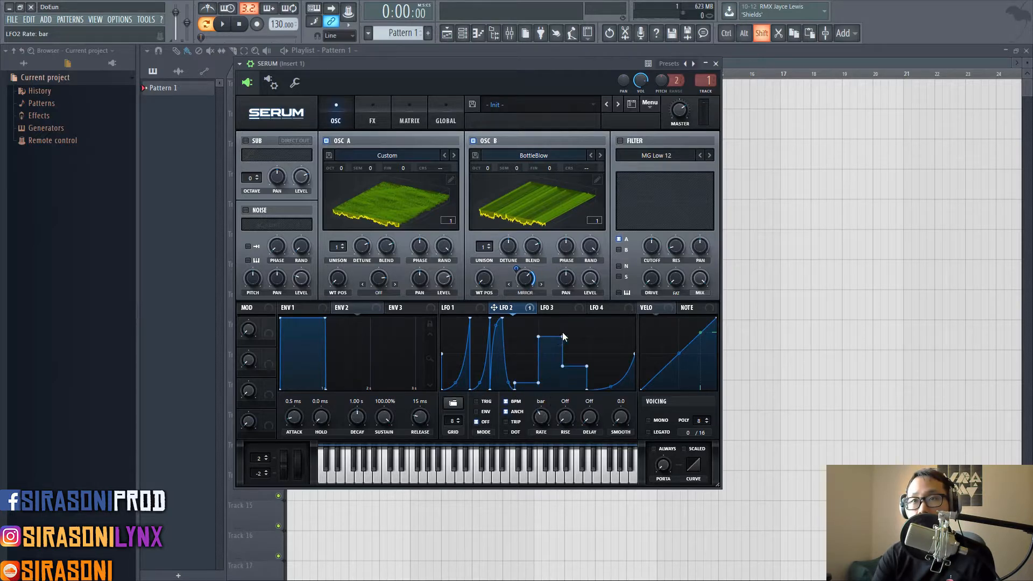
pyautogui.moveTo(563, 332); pyautogui.dragTo(614, 344)
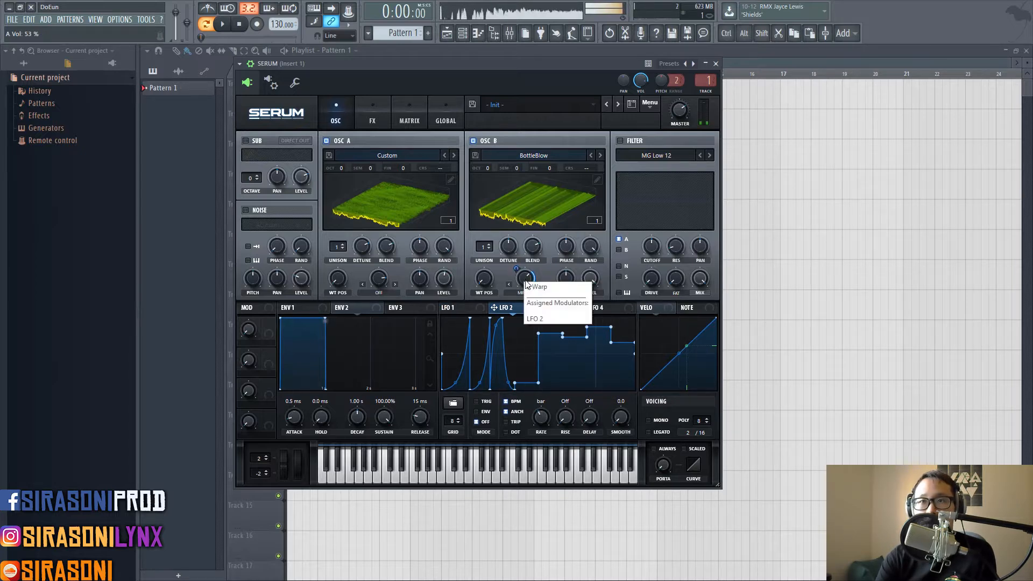
pyautogui.moveTo(565, 341); pyautogui.dragTo(569, 390)
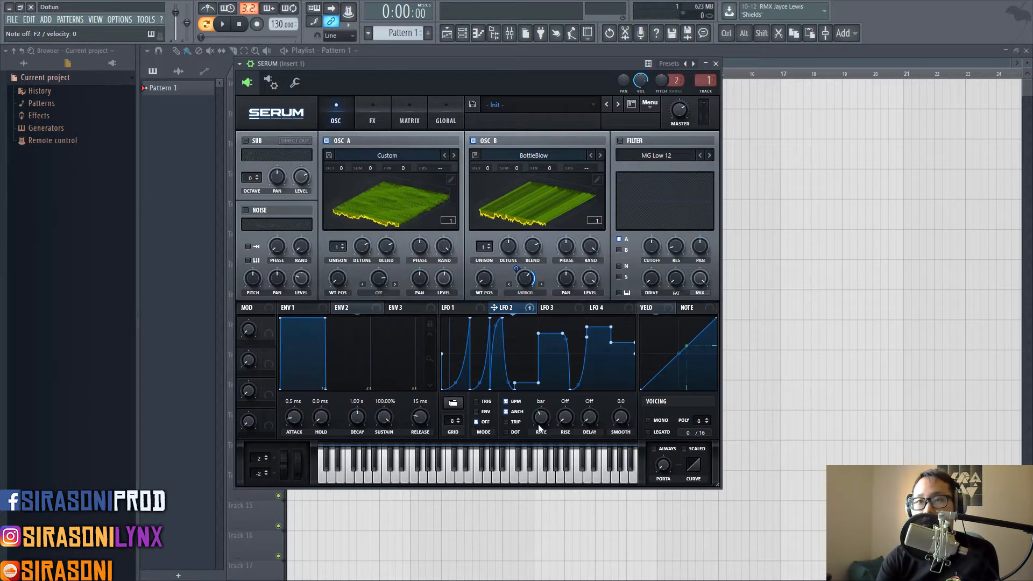
# Assign Macro 1 to LFO 2's rate and sweep the macro up and back down to 0%
pyautogui.moveTo(274, 345); pyautogui.dragTo(273, 340)
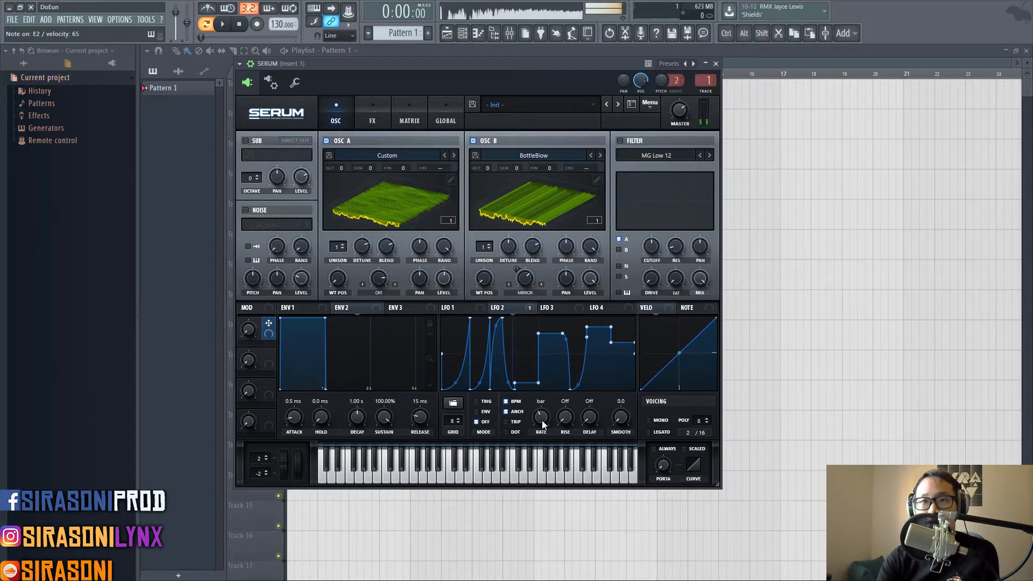
pyautogui.moveTo(541, 425); pyautogui.dragTo(539, 418)
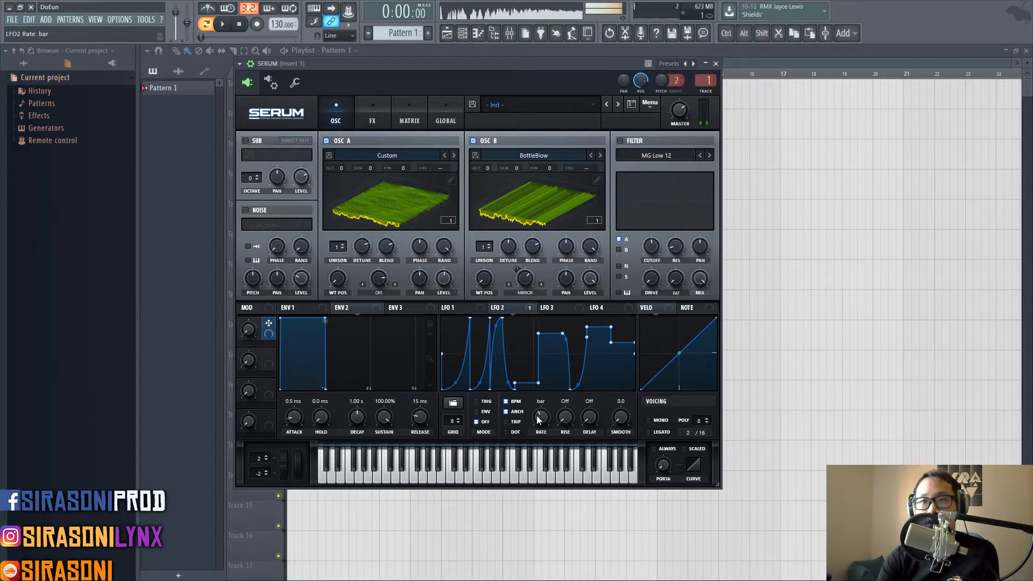
pyautogui.moveTo(269, 327); pyautogui.dragTo(529, 404)
pyautogui.moveTo(247, 331); pyautogui.dragTo(245, 311)
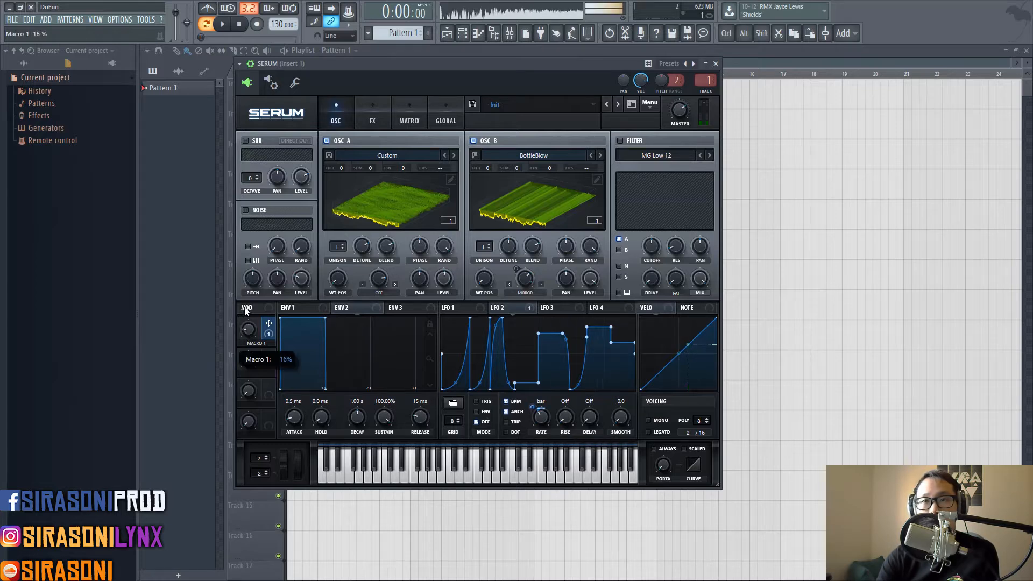
pyautogui.moveTo(252, 218); pyautogui.dragTo(236, 332)
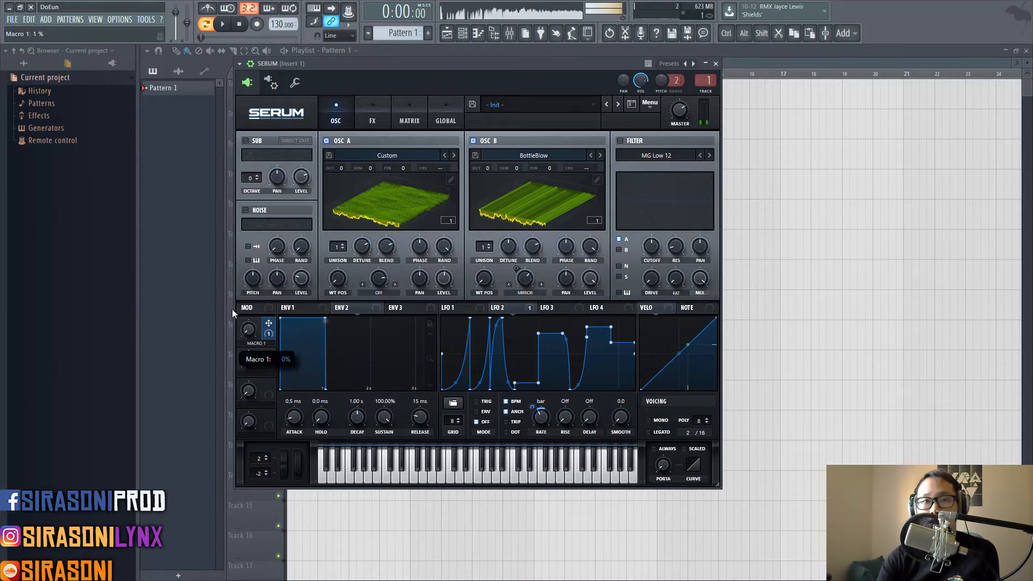
pyautogui.moveTo(237, 287); pyautogui.dragTo(201, 498)
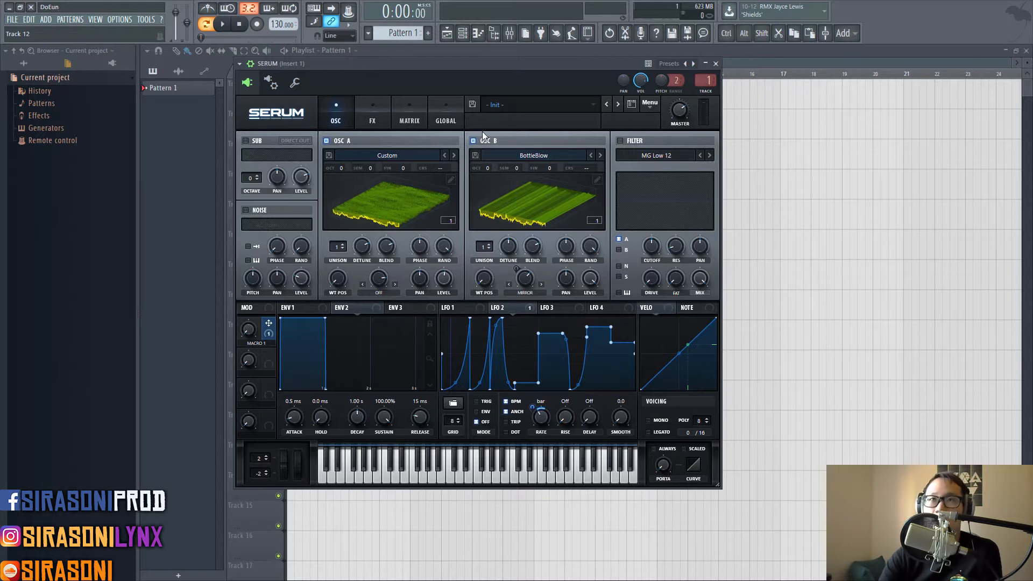
# Load the bass preset BA Analog Pluck [SN]
pyautogui.click(486, 106)
pyautogui.moveTo(526, 119)
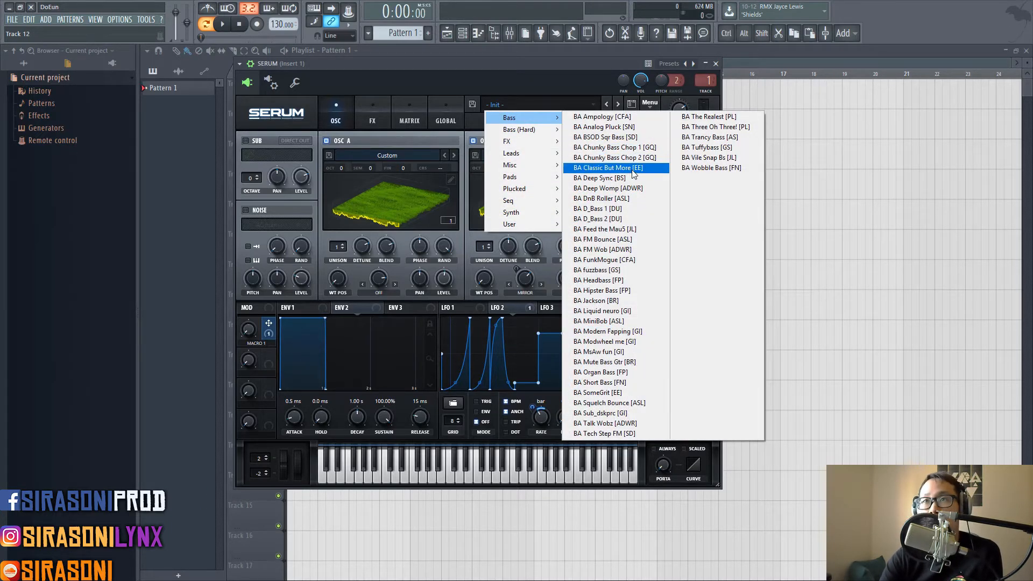
pyautogui.moveTo(554, 133)
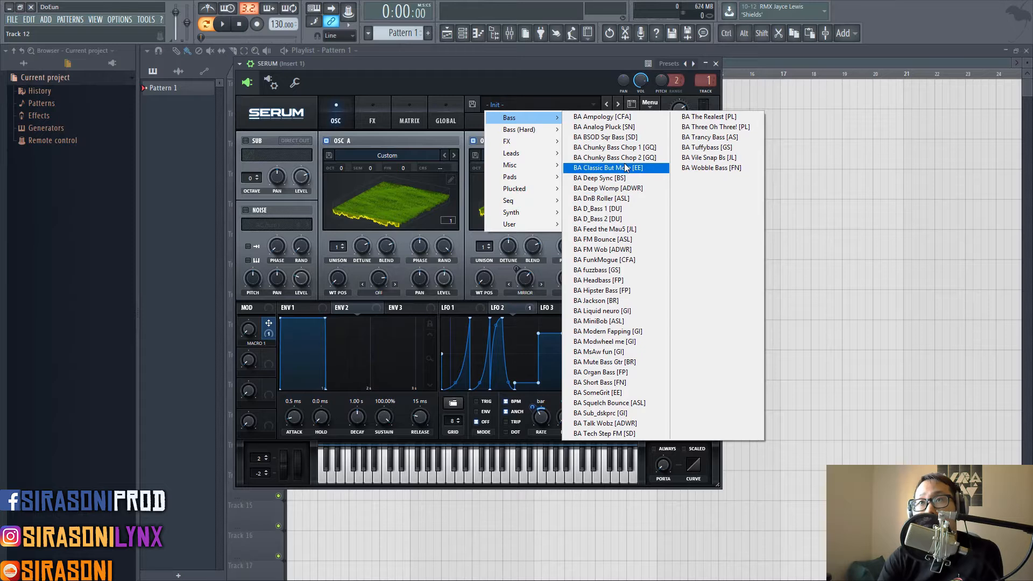
pyautogui.click(635, 127)
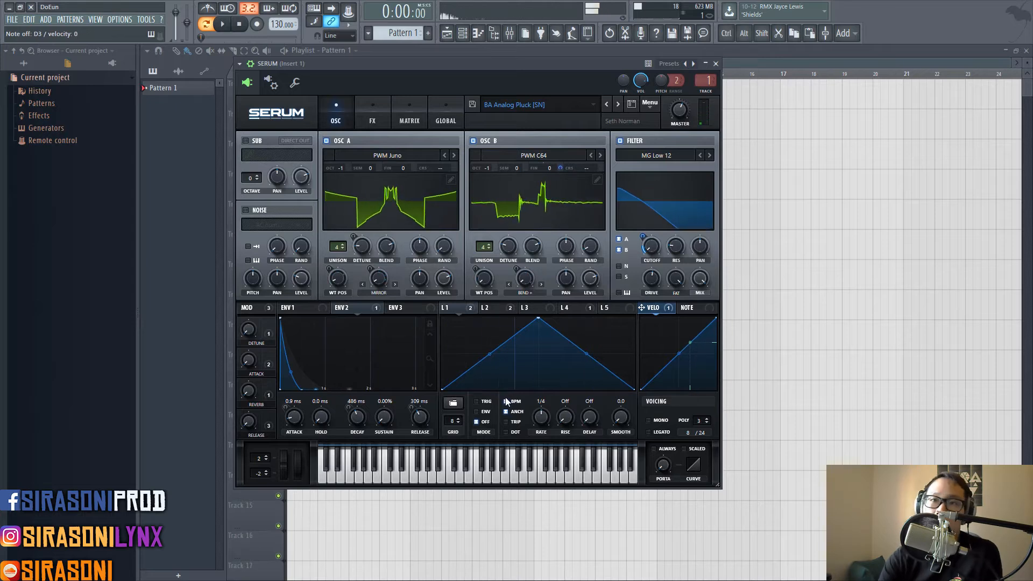
# Set LFO 1's rate to bar and remove all modulators from oscillator B's warp
pyautogui.scroll(-2, 543, 420)
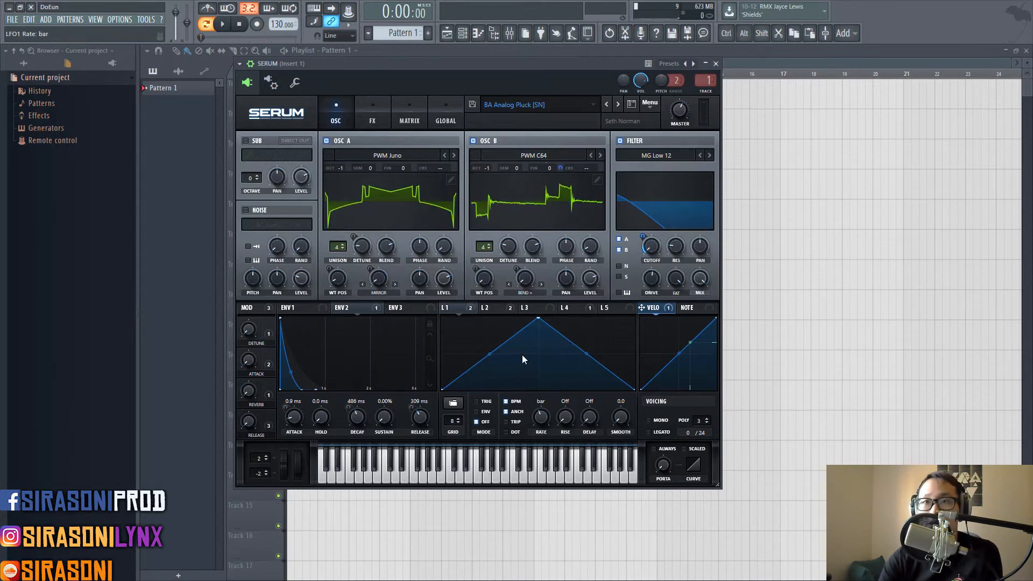
pyautogui.rightClick(526, 282)
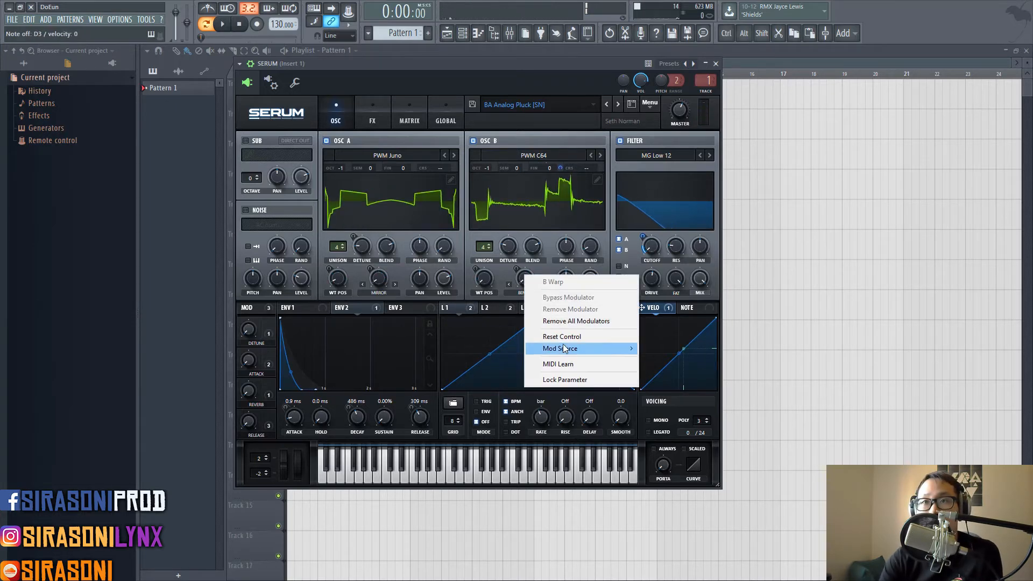
pyautogui.click(574, 321)
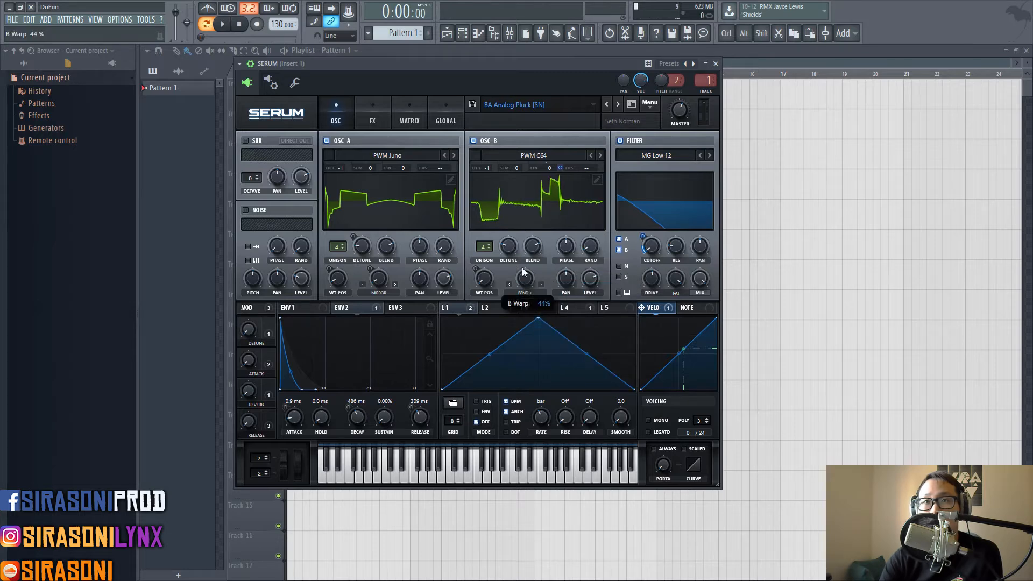
# Add points to the first quarter of LFO 1, starting high, dipping to zero, then peaking and dropping vertically to zero
pyautogui.doubleClick(469, 350)
pyautogui.moveTo(469, 350); pyautogui.dragTo(444, 281)
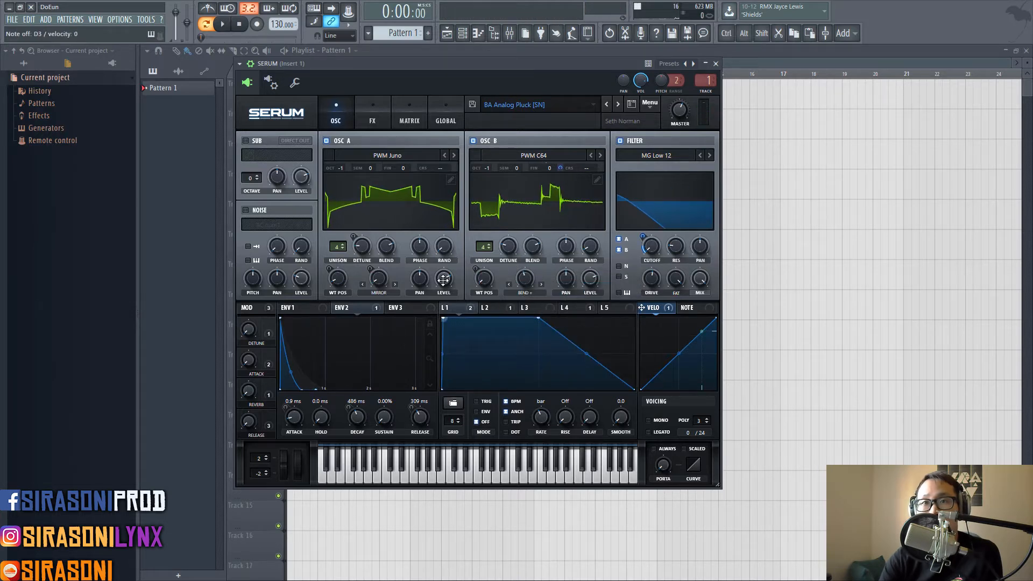
pyautogui.doubleClick(470, 355)
pyautogui.moveTo(470, 355); pyautogui.dragTo(464, 411)
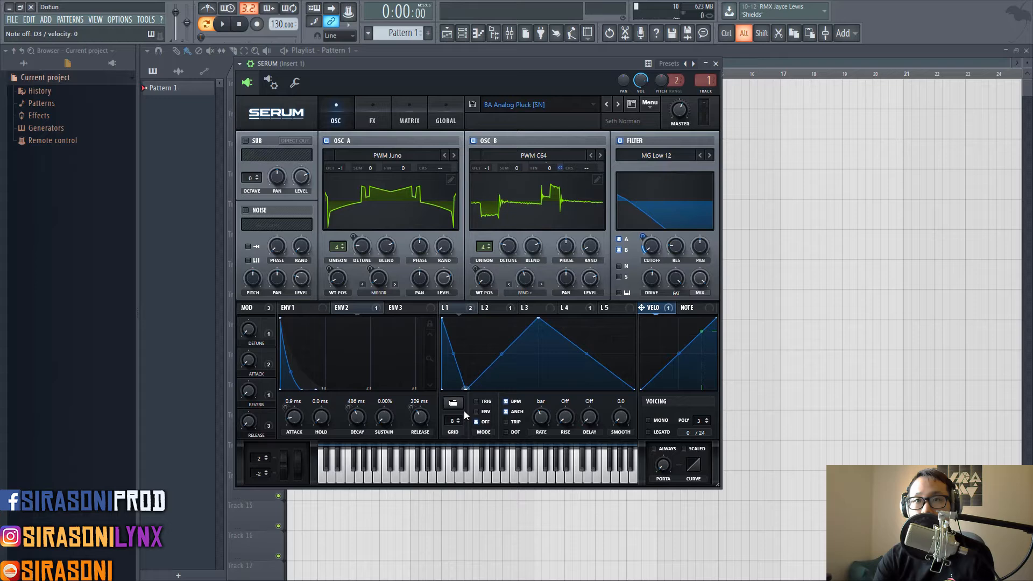
pyautogui.doubleClick(487, 333)
pyautogui.moveTo(487, 332); pyautogui.dragTo(490, 287)
pyautogui.doubleClick(507, 348)
pyautogui.moveTo(507, 348); pyautogui.dragTo(479, 441)
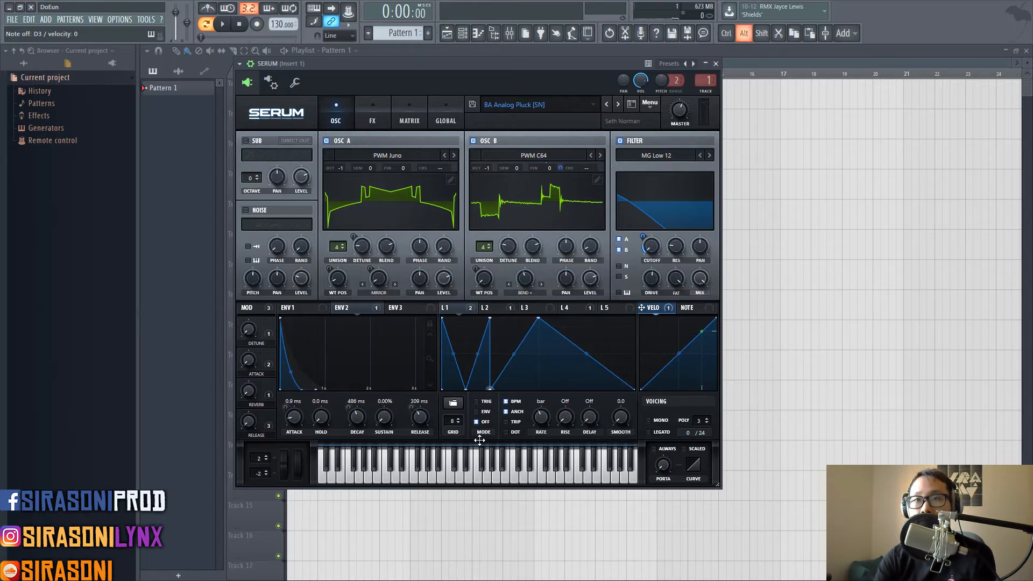
# Continue LFO 1 as a zigzag with one half-height peak, followed by full-height peaks and troughs to the end of the curve
pyautogui.doubleClick(507, 357)
pyautogui.moveTo(508, 357); pyautogui.dragTo(511, 440)
pyautogui.doubleClick(537, 357)
pyautogui.doubleClick(542, 363)
pyautogui.moveTo(542, 362); pyautogui.dragTo(568, 419)
pyautogui.doubleClick(592, 346)
pyautogui.moveTo(592, 346); pyautogui.dragTo(585, 290)
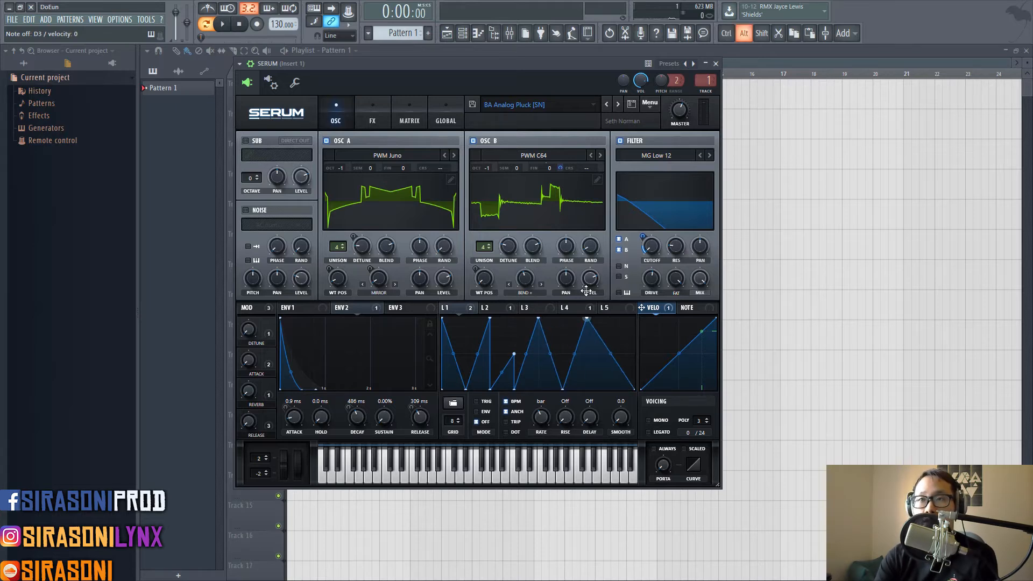
pyautogui.doubleClick(602, 359)
pyautogui.moveTo(602, 359); pyautogui.dragTo(605, 418)
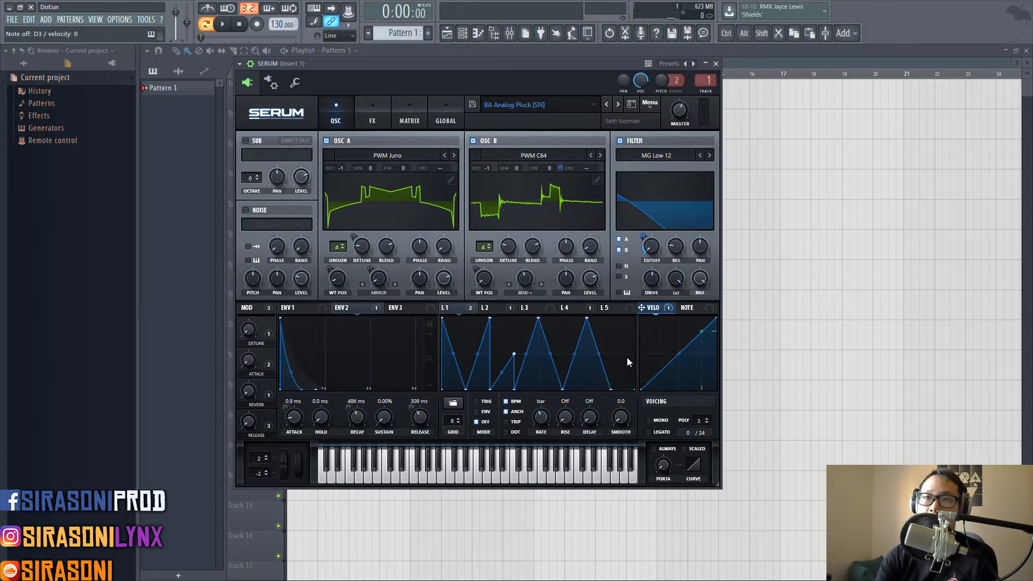
pyautogui.doubleClick(628, 359)
pyautogui.moveTo(628, 359); pyautogui.dragTo(640, 291)
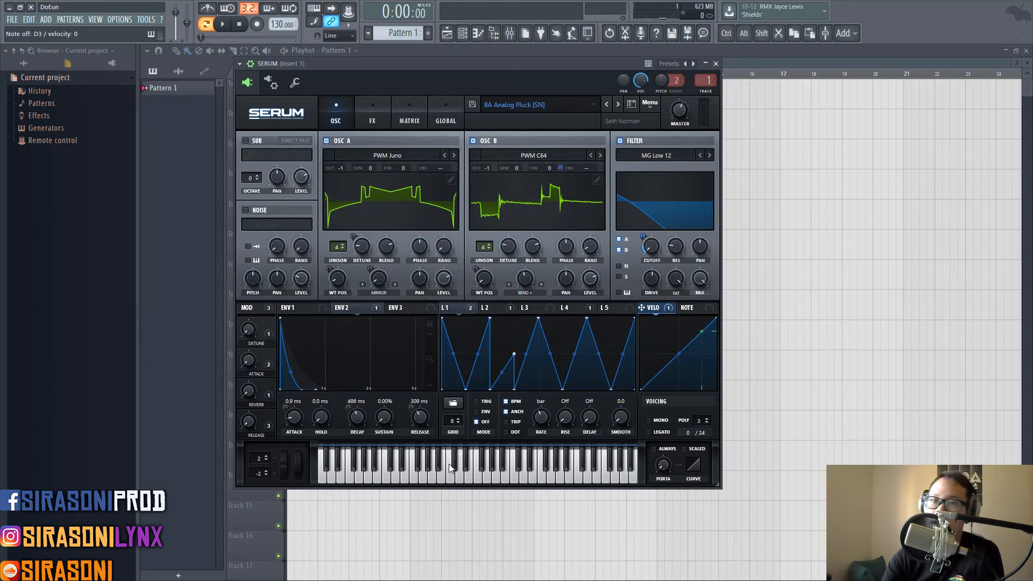
# Assign LFO 1 to oscillator A's wavetable position and oscillator B's warp
pyautogui.click(420, 476)
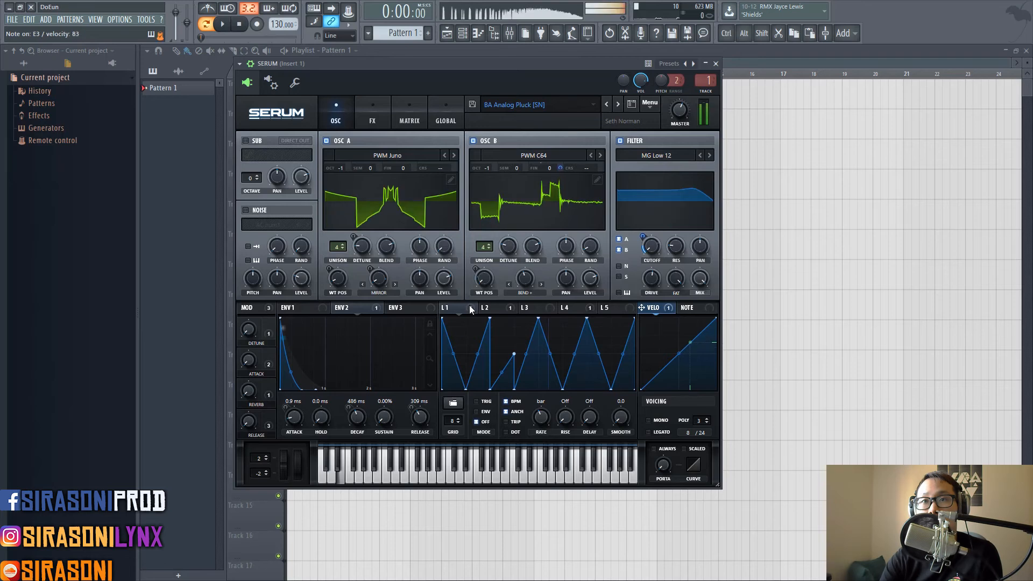
pyautogui.moveTo(468, 307); pyautogui.dragTo(338, 278)
pyautogui.moveTo(528, 279); pyautogui.dragTo(527, 279)
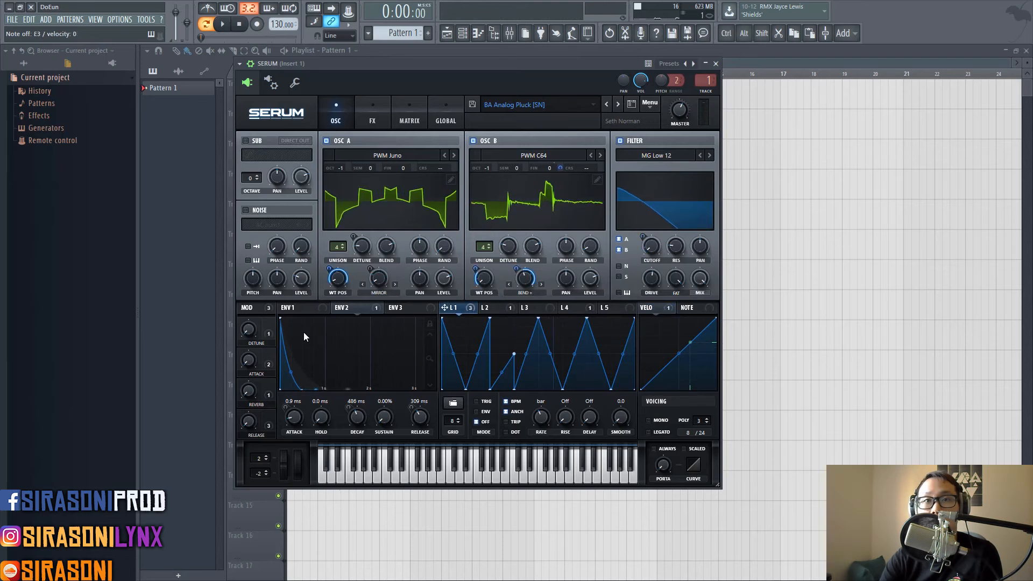
# Lengthen envelope 2's hold time and set envelope 1's hold to 32.0 s
pyautogui.moveTo(316, 425); pyautogui.dragTo(323, 383)
pyautogui.click(295, 307)
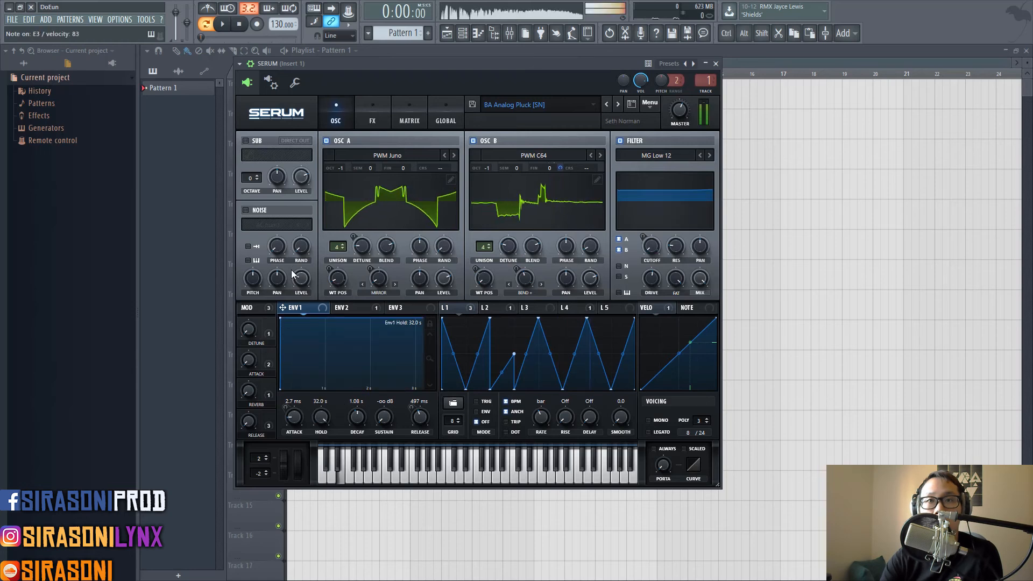